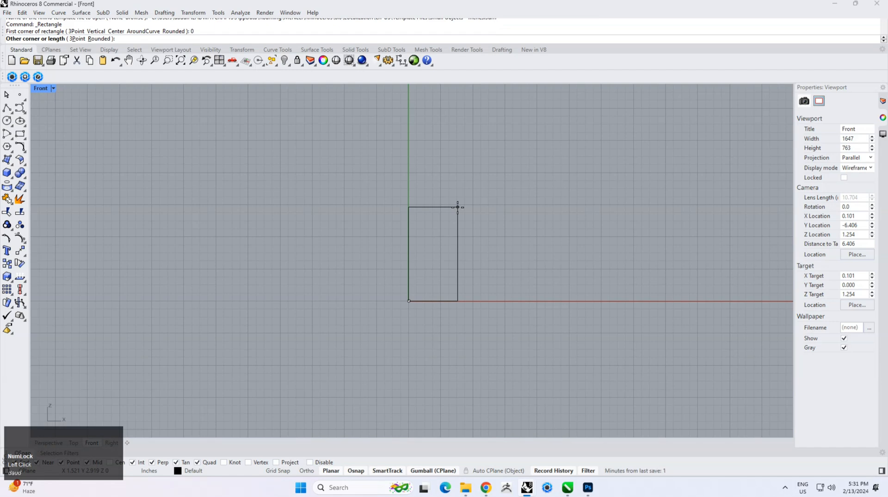
# Step: Complete the rectangle started at the origin as an 8 by 8 inch square
pyautogui.write('8')
pyautogui.press('Return')
pyautogui.scroll(-2, 471, 222)
pyautogui.moveTo(471, 225); pyautogui.dragTo(476, 296, button='right')
# Step: Align the square by its vertical center to the origin
pyautogui.click(596, 232)
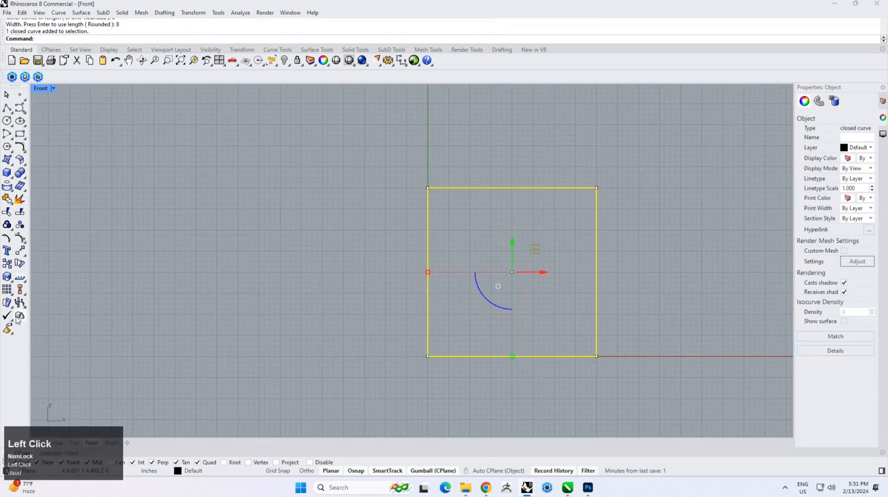
pyautogui.click(24, 303)
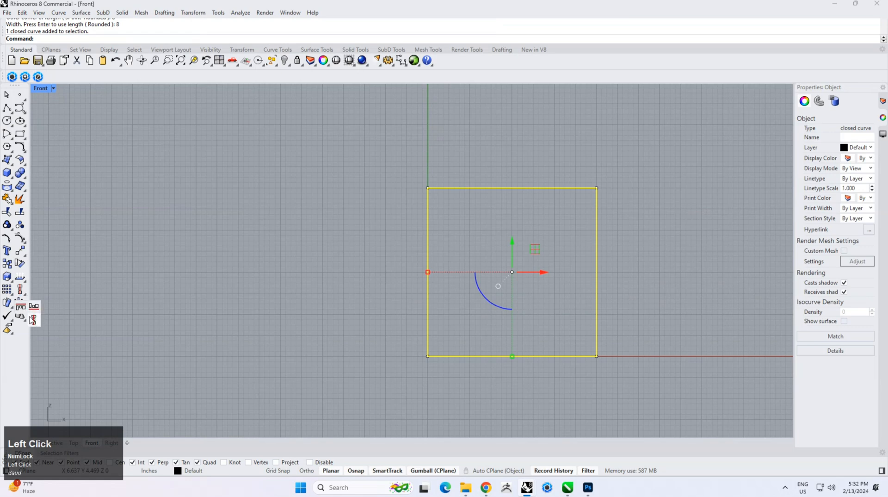
pyautogui.click(33, 319)
pyautogui.write('0')
pyautogui.press('Return')
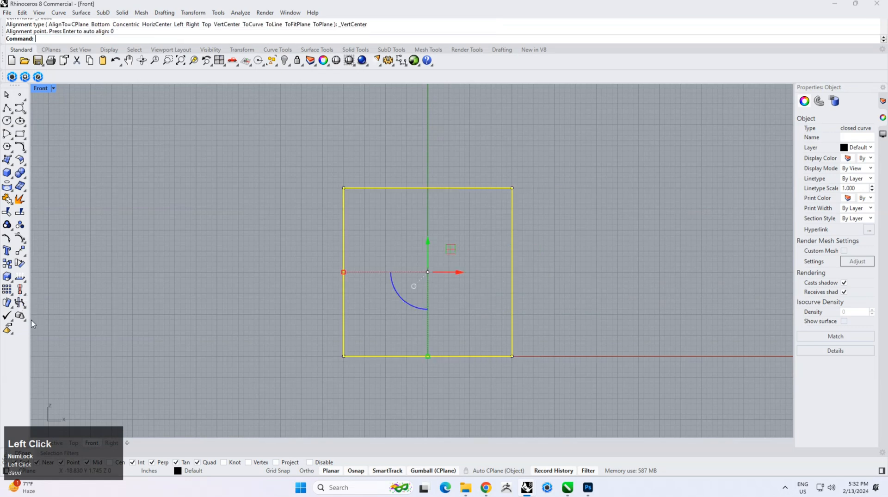
# Step: Trace a stepped half profile polyline from the square's upper-left corner down, around an inward notch near the base, to the base midpoint
pyautogui.scroll(2, 345, 337)
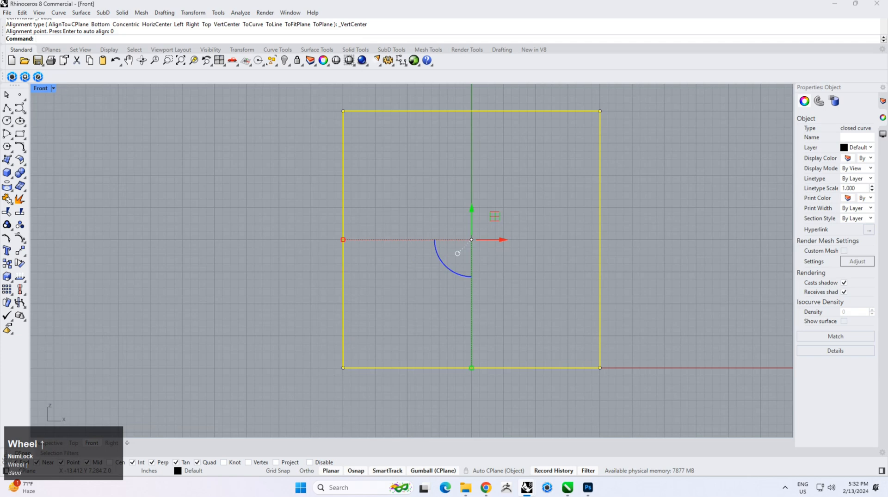
pyautogui.click(6, 109)
pyautogui.click(342, 111)
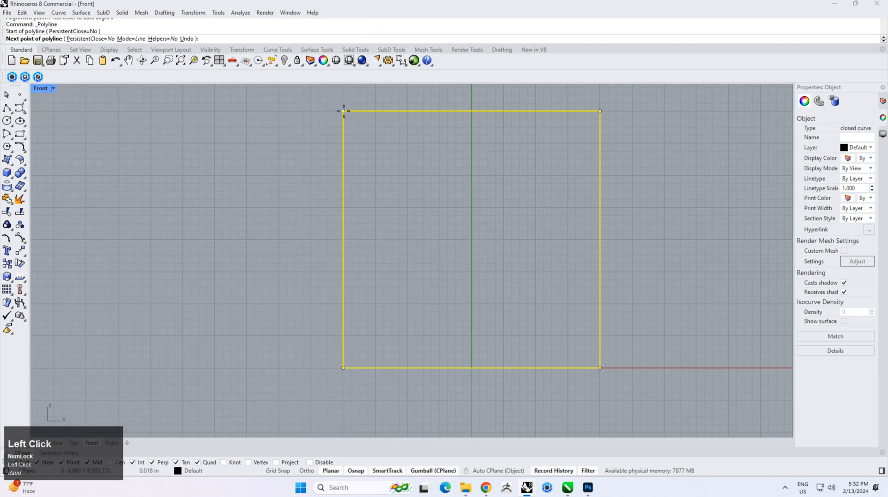
pyautogui.keyDown('shift'); pyautogui.click(363, 343); pyautogui.keyUp('shift')
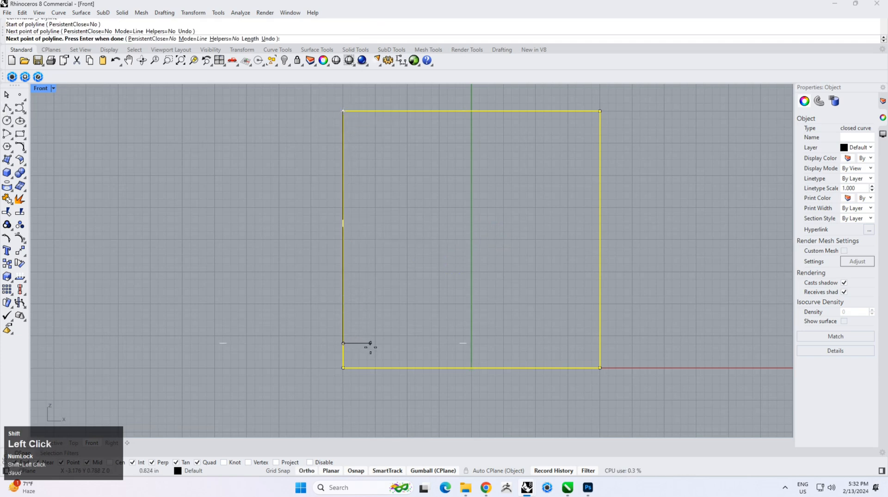
pyautogui.click(375, 343)
pyautogui.click(375, 367)
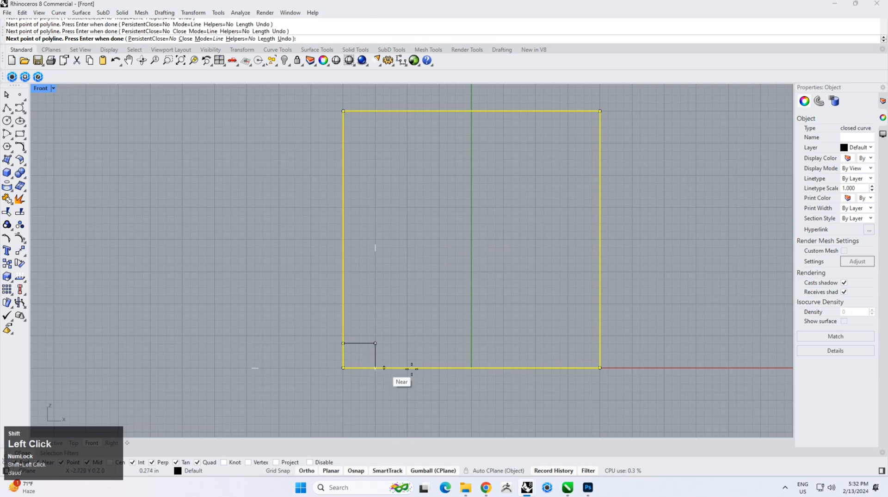
pyautogui.rightClick(467, 367)
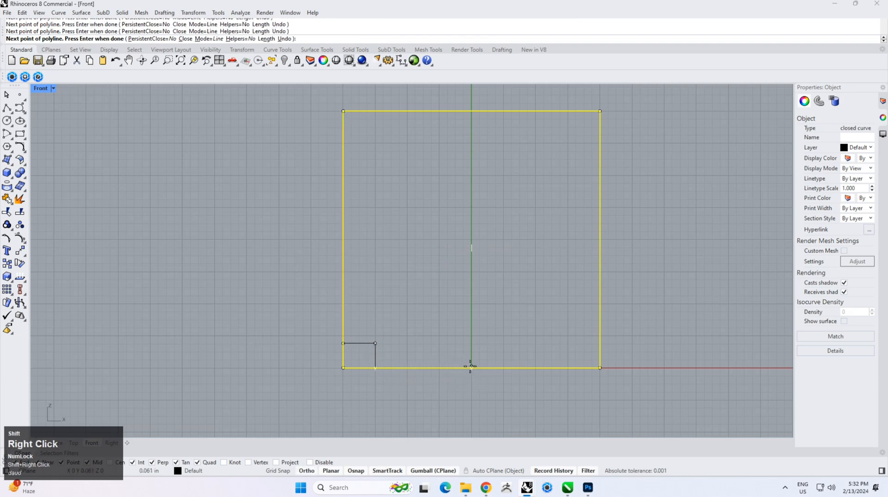
# Step: Delete the guide square and keep only the stepped half profile
pyautogui.click(553, 391)
pyautogui.click(600, 356)
pyautogui.press('Delete')
# Step: Fillet all corners of the stepped half profile with a radius of about 0.05 inch, picked at the notch's outer corner
pyautogui.scroll(6, 360, 354)
pyautogui.click(367, 335)
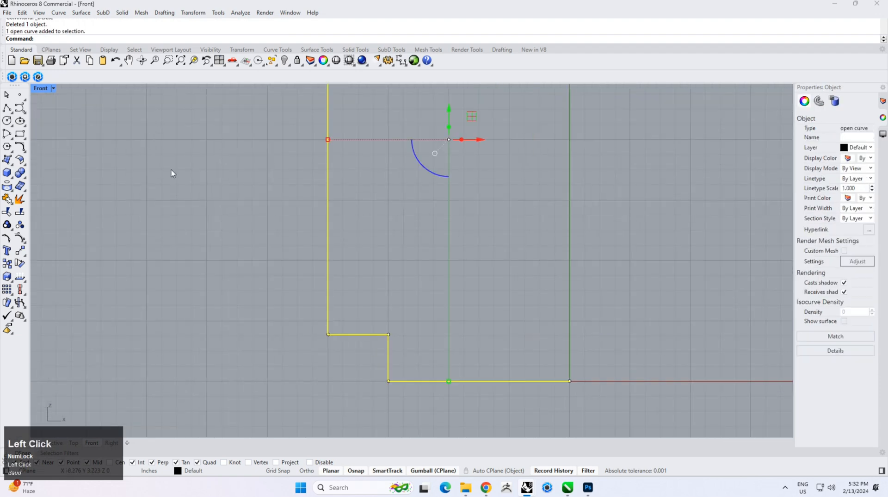
pyautogui.click(62, 13)
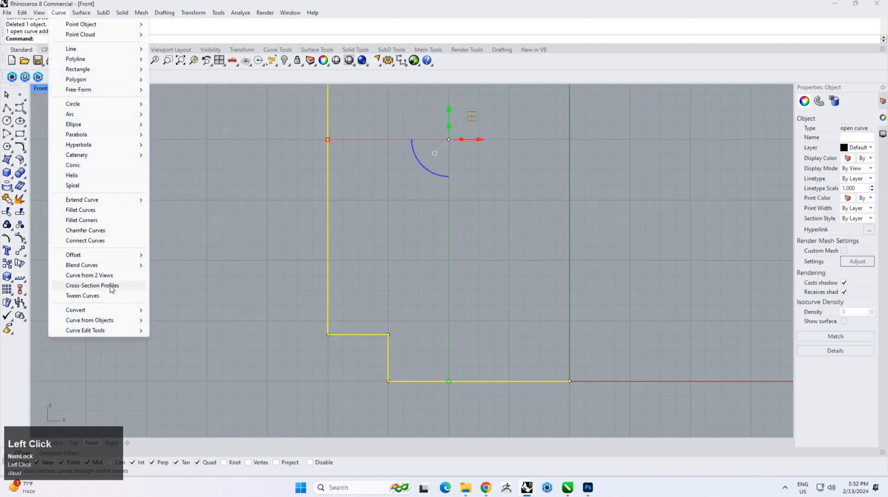
pyautogui.click(82, 220)
pyautogui.scroll(10, 332, 336)
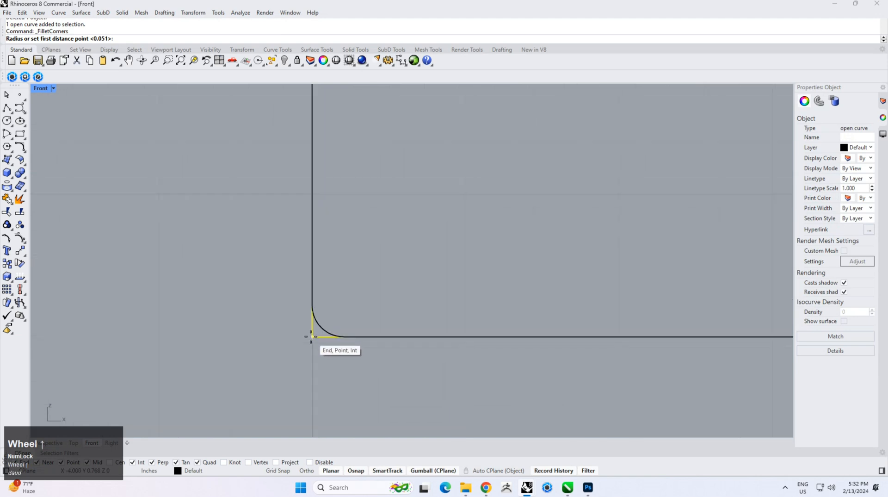
pyautogui.click(311, 337)
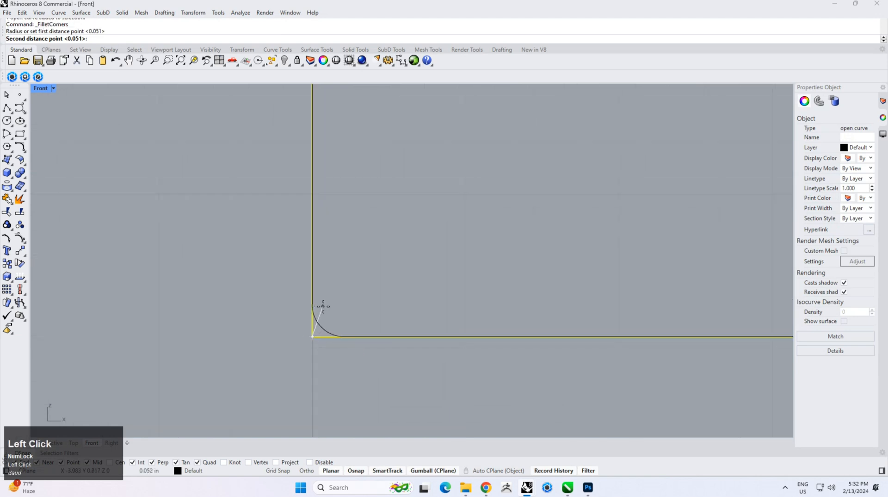
pyautogui.click(323, 306)
pyautogui.scroll(-5, 343, 279)
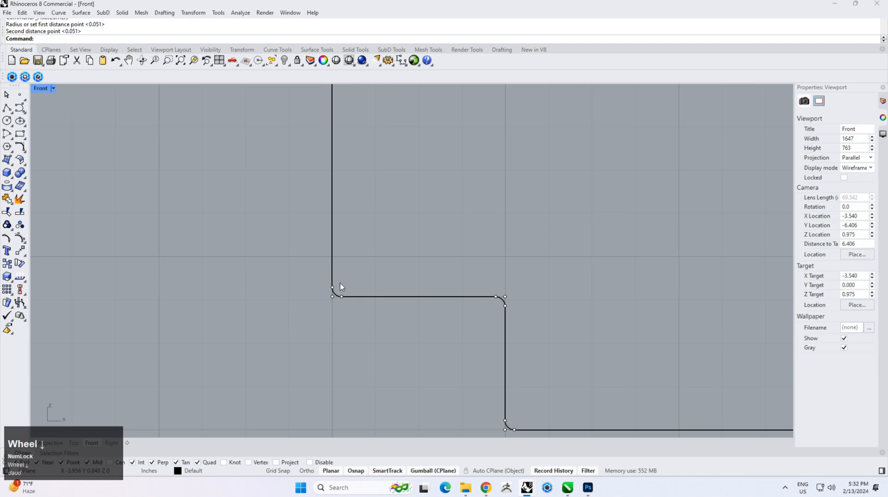
pyautogui.scroll(-5, 366, 256)
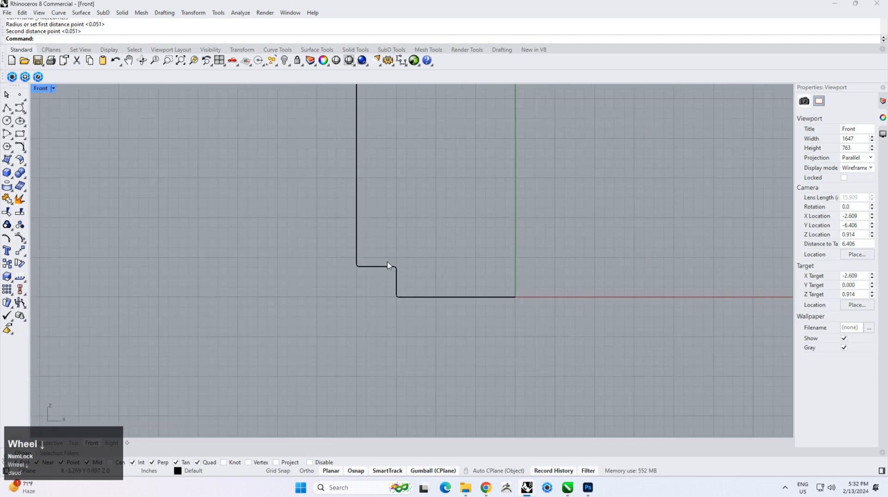
# Step: Mirror the filleted half profile across the vertical axis through the origin, keeping the original
pyautogui.click(396, 278)
pyautogui.write('Mirror')
pyautogui.press('Return')
pyautogui.write('0')
pyautogui.press('Return')
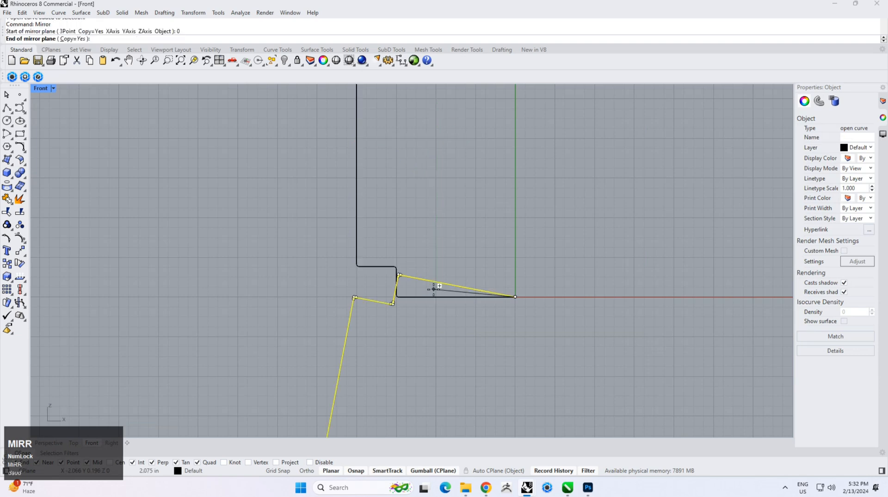
pyautogui.click(499, 170)
pyautogui.click(604, 346)
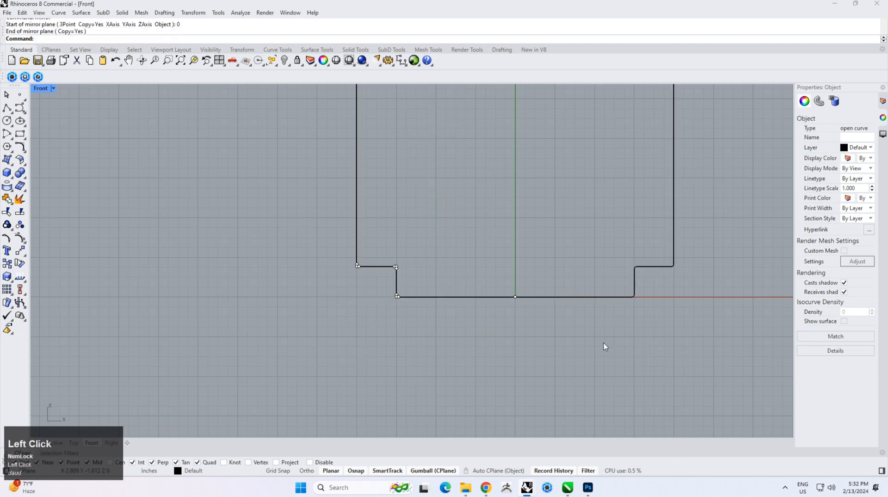
# Step: Draw a vertical circle by diameter between the midpoints of the two notch ledges, and move it slightly below them
pyautogui.click(13, 128)
pyautogui.click(47, 152)
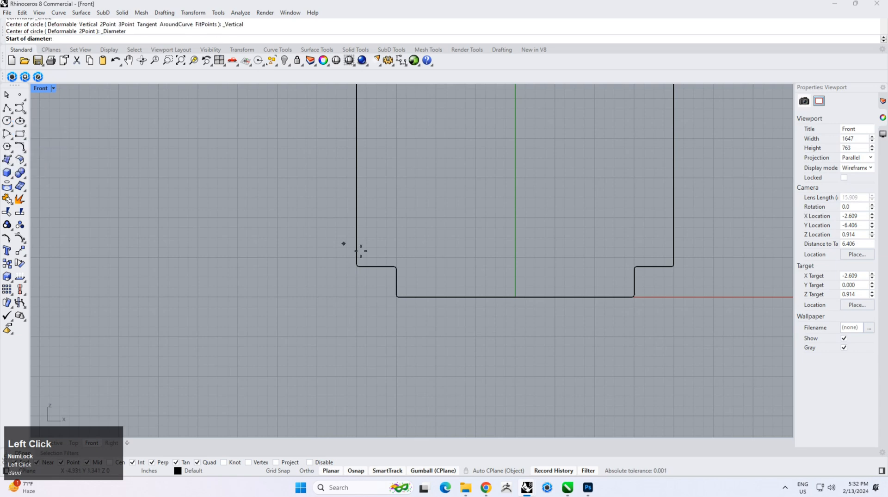
pyautogui.click(381, 267)
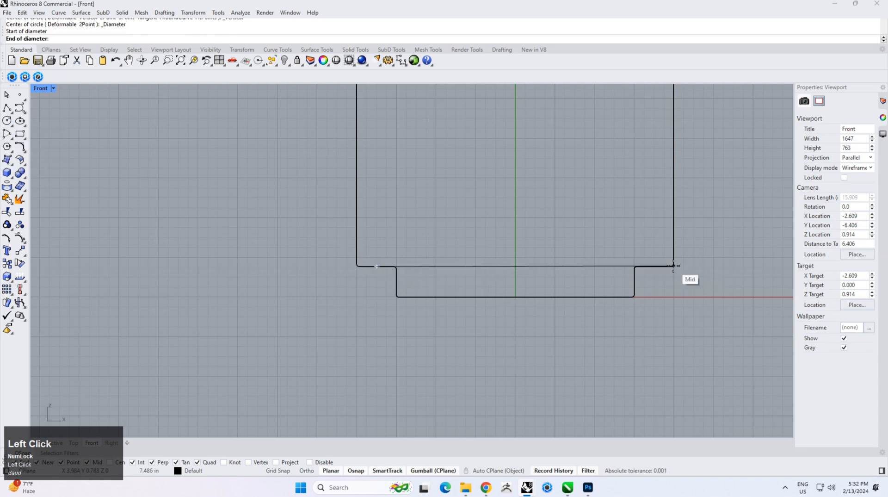
pyautogui.click(655, 268)
pyautogui.moveTo(493, 274); pyautogui.dragTo(531, 257)
pyautogui.scroll(5, 508, 265)
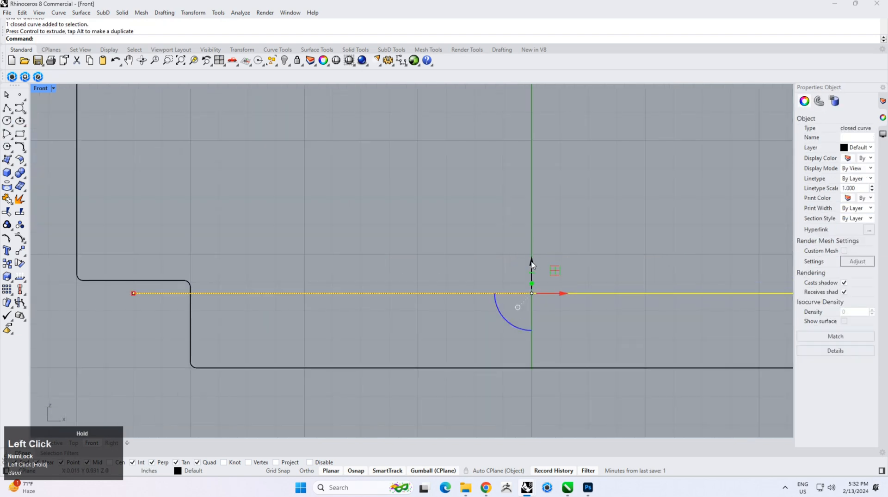
# Step: Create a closed pipe with a 5 mm diameter around the circle
pyautogui.click(123, 12)
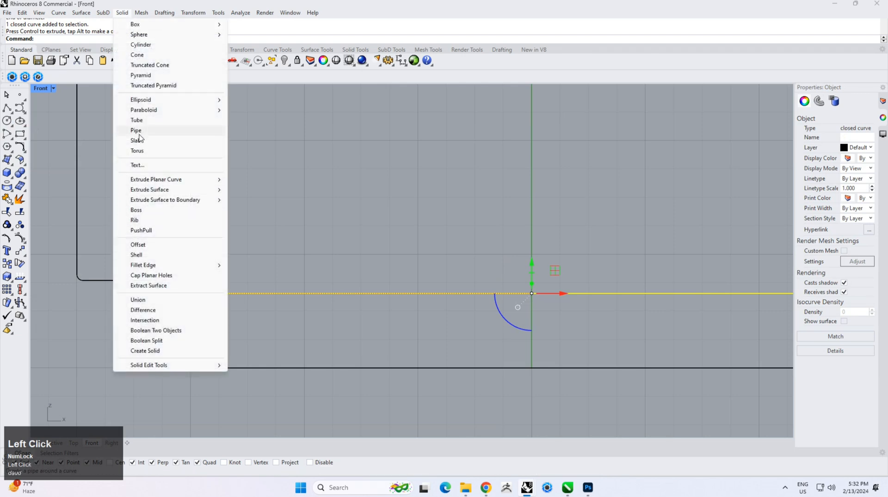
pyautogui.click(139, 134)
pyautogui.click(109, 39)
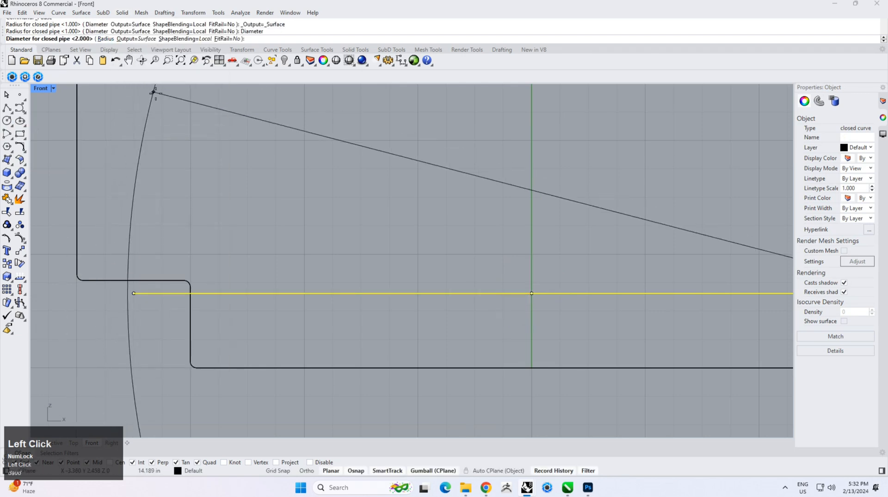
pyautogui.write('5mm')
pyautogui.press('Return')
pyautogui.press('Return')
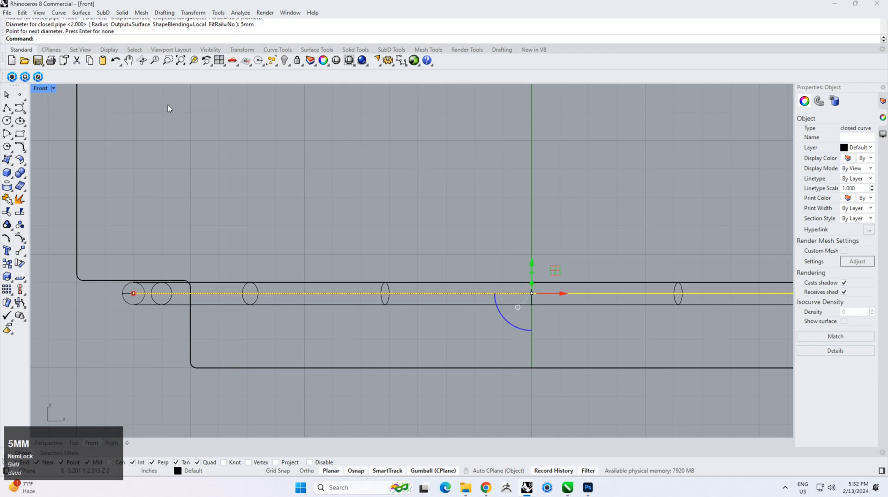
# Step: Check the pipe's fit beneath the profile's ledge, and delete the pipe while keeping its circle
pyautogui.click(240, 197)
pyautogui.scroll(-12, 263, 237)
pyautogui.scroll(10, 390, 262)
pyautogui.click(399, 271)
pyautogui.moveTo(399, 271); pyautogui.dragTo(348, 189)
pyautogui.scroll(6, 321, 212)
pyautogui.moveTo(174, 226); pyautogui.dragTo(178, 227)
pyautogui.click(318, 242)
pyautogui.click(320, 240)
pyautogui.press('Delete')
pyautogui.scroll(-2, 406, 254)
# Step: Move the two profile halves and the circle straight up above the ground axis
pyautogui.click(589, 297)
pyautogui.scroll(-5, 511, 292)
pyautogui.scroll(-9, 481, 276)
pyautogui.moveTo(491, 267); pyautogui.dragTo(483, 317, button='right')
pyautogui.moveTo(564, 241); pyautogui.dragTo(382, 380)
pyautogui.moveTo(461, 268); pyautogui.dragTo(477, 196)
pyautogui.click(681, 242)
# Step: Draw a vertical leg line from the circle's left edge point down to just above the ground axis
pyautogui.scroll(5, 467, 281)
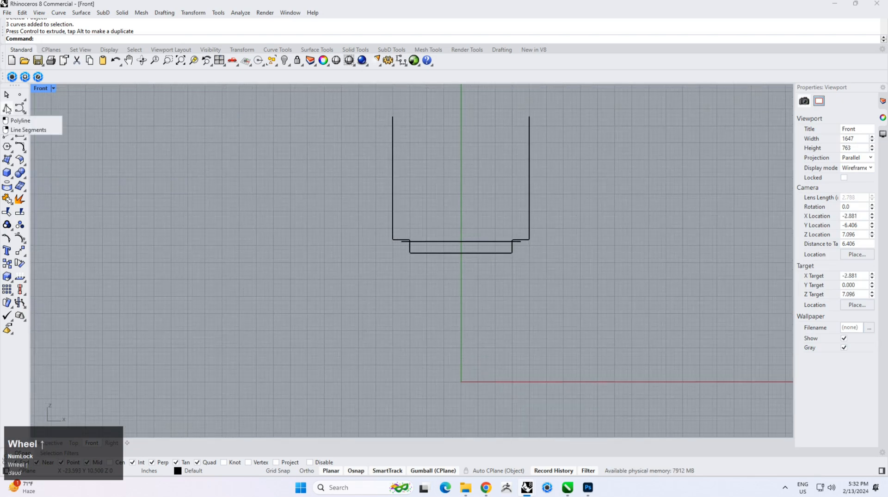
pyautogui.click(51, 441)
pyautogui.scroll(-3, 327, 291)
pyautogui.moveTo(326, 291); pyautogui.dragTo(366, 265, button='right')
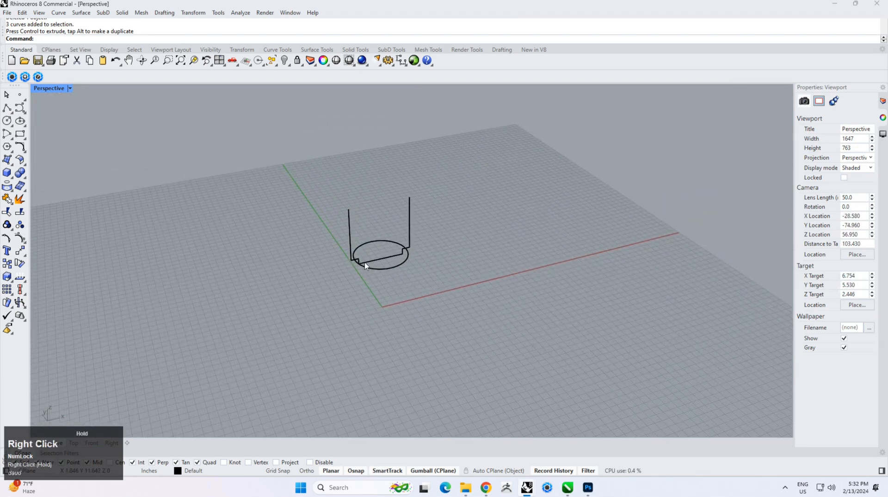
pyautogui.scroll(4, 366, 266)
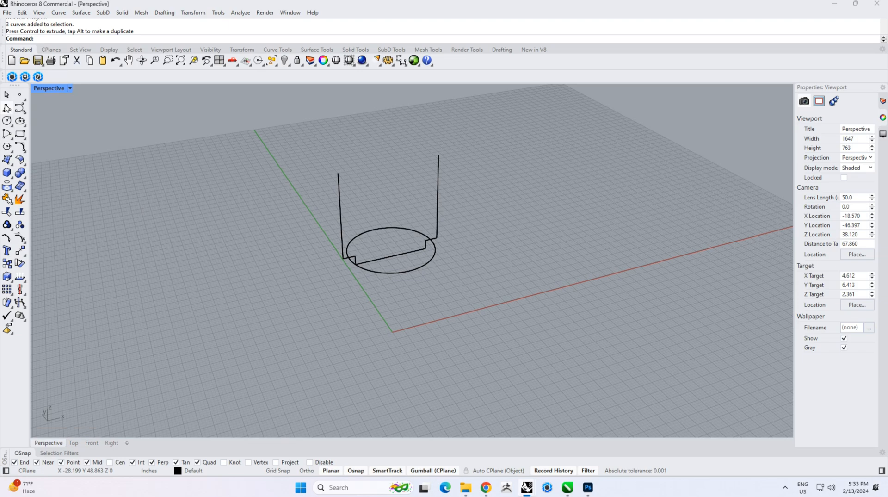
pyautogui.click(7, 108)
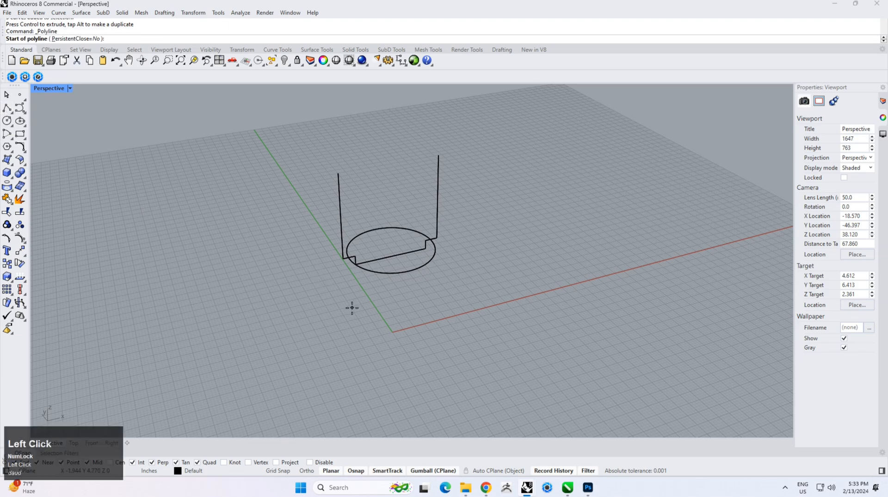
pyautogui.scroll(5, 327, 276)
pyautogui.moveTo(327, 275); pyautogui.dragTo(317, 262, button='right')
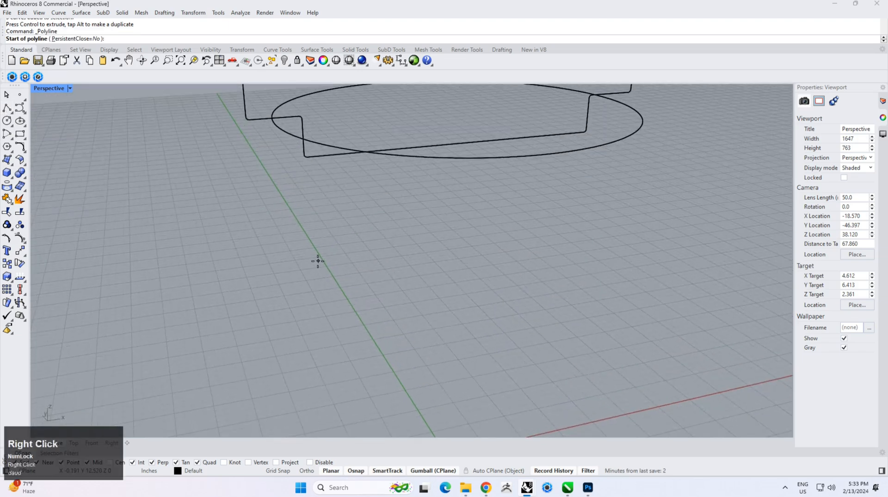
pyautogui.click(273, 123)
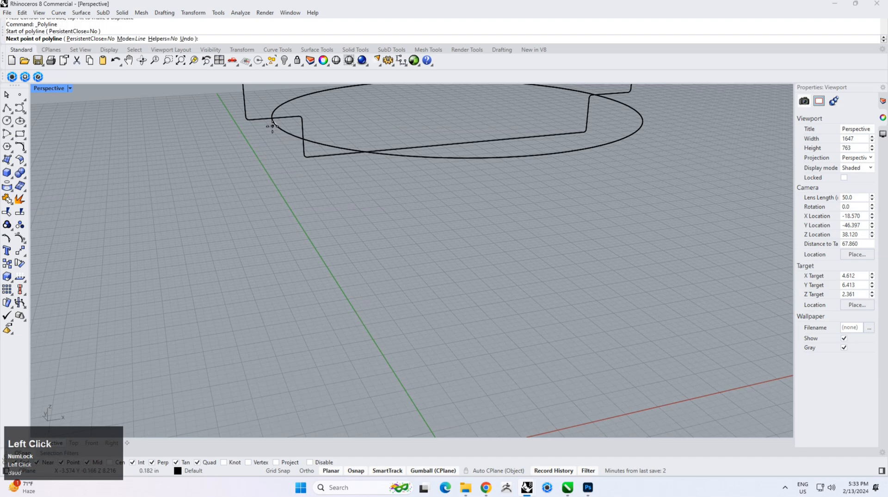
pyautogui.click(93, 443)
pyautogui.scroll(5, 277, 254)
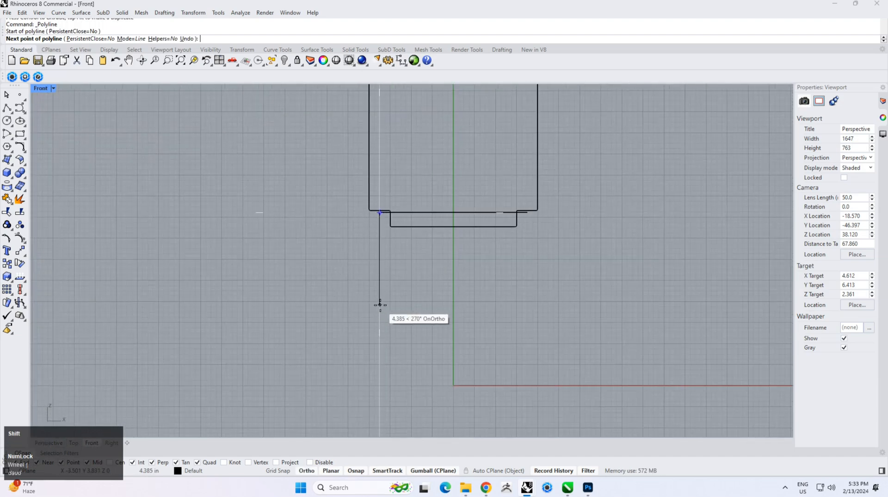
pyautogui.click(380, 379)
pyautogui.rightClick(380, 378)
# Step: Move the leg line's upper endpoint along the circle to a point partway around its front, slanting the line
pyautogui.click(379, 373)
pyautogui.moveTo(338, 359); pyautogui.dragTo(428, 417)
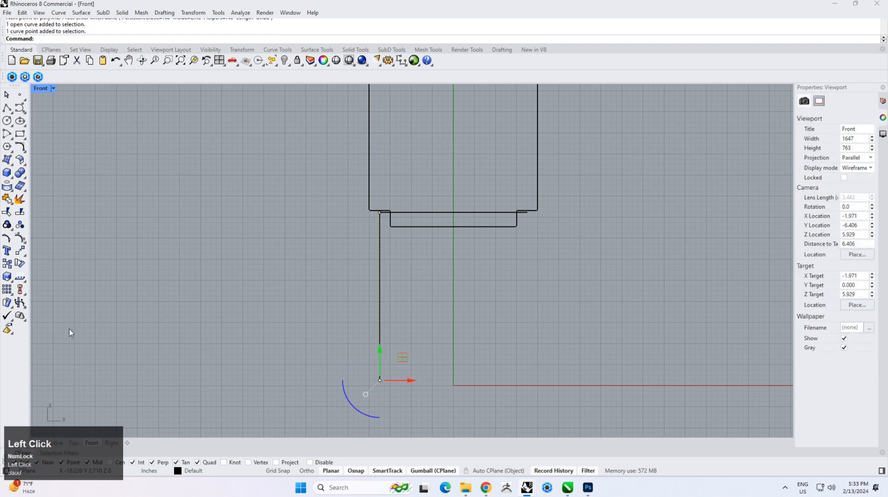
pyautogui.click(24, 295)
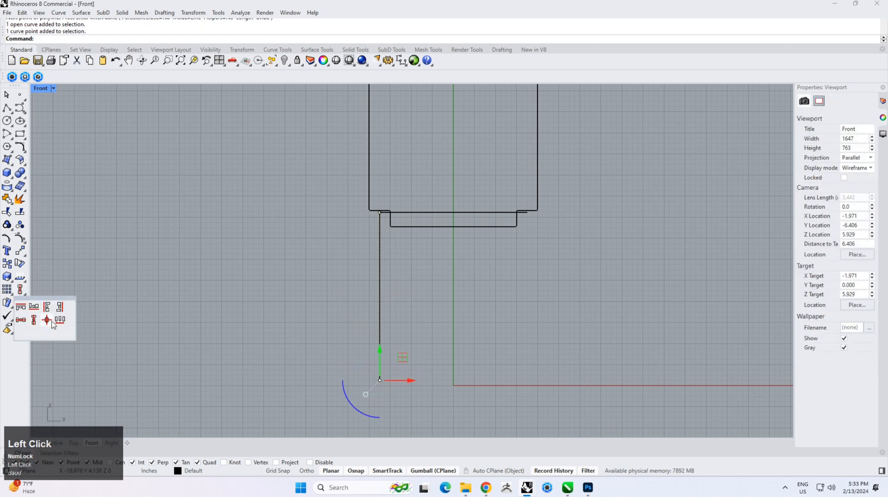
pyautogui.click(55, 442)
pyautogui.moveTo(354, 300); pyautogui.dragTo(402, 307, button='right')
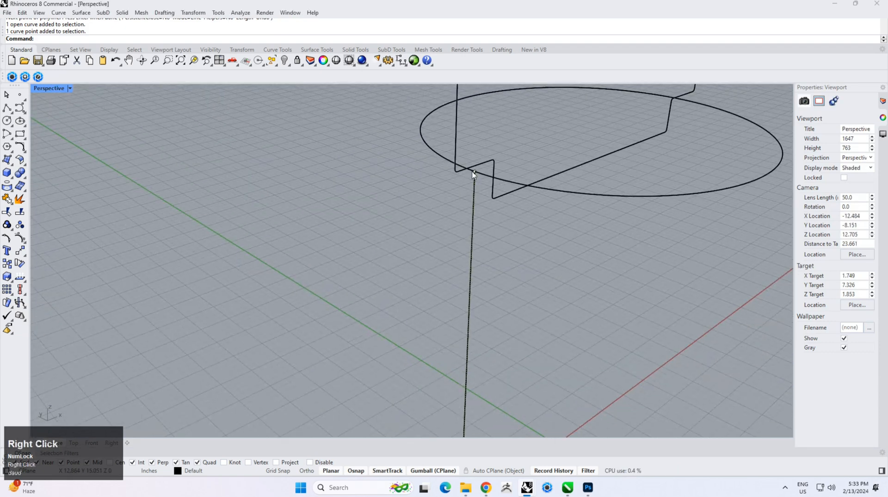
pyautogui.moveTo(476, 174); pyautogui.dragTo(607, 195)
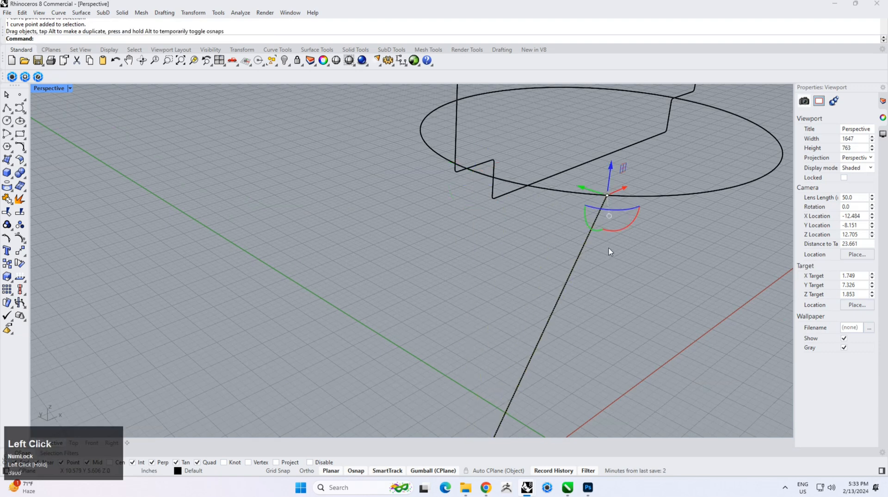
pyautogui.click(611, 306)
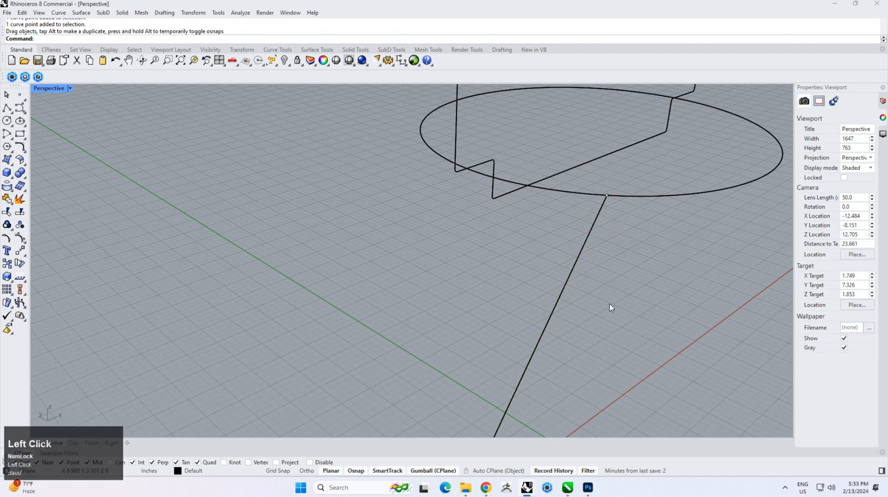
# Step: Mirror a copy of the slanted leg line across the X-axis direction to form a V with a shared lower tip
pyautogui.click(576, 278)
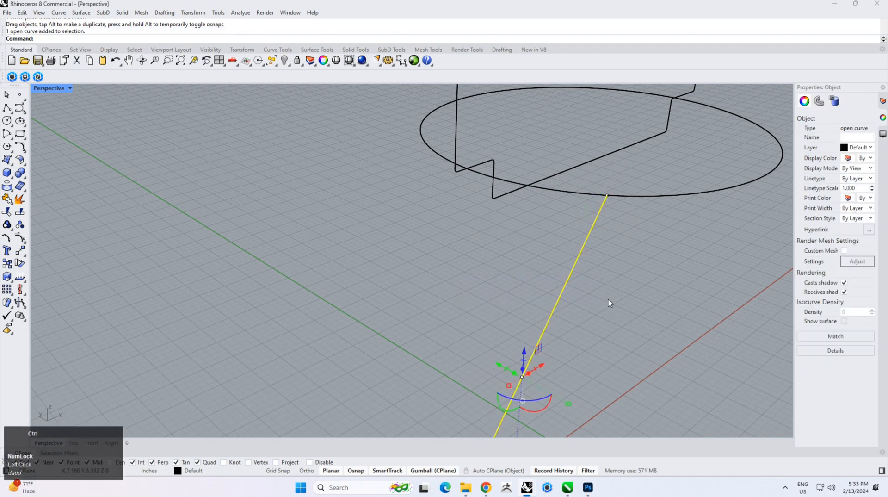
pyautogui.press('Return')
pyautogui.click(608, 299)
pyautogui.click(609, 304)
pyautogui.scroll(-2, 370, 214)
pyautogui.moveTo(369, 214); pyautogui.dragTo(468, 247, button='right')
pyautogui.click(435, 300)
# Step: Polar array the V-shaped leg pair around the origin with 3 items over 360 degrees
pyautogui.moveTo(318, 351); pyautogui.dragTo(319, 352)
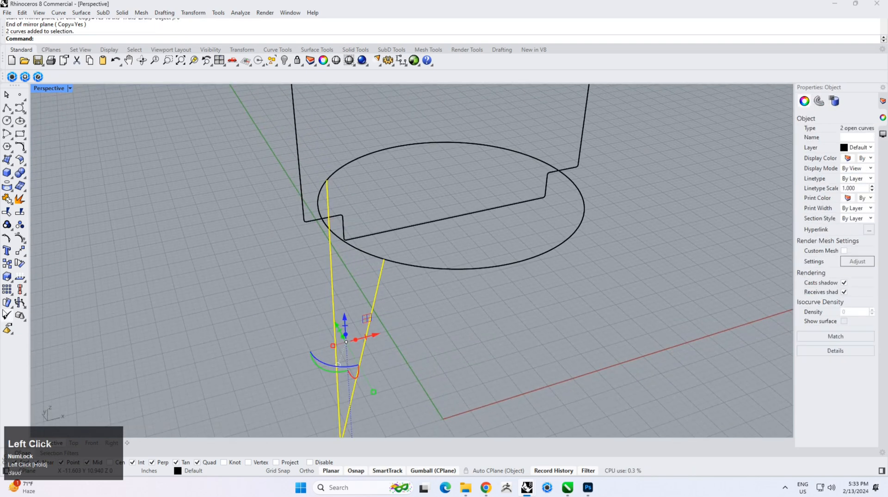
pyautogui.moveTo(13, 299); pyautogui.dragTo(32, 307)
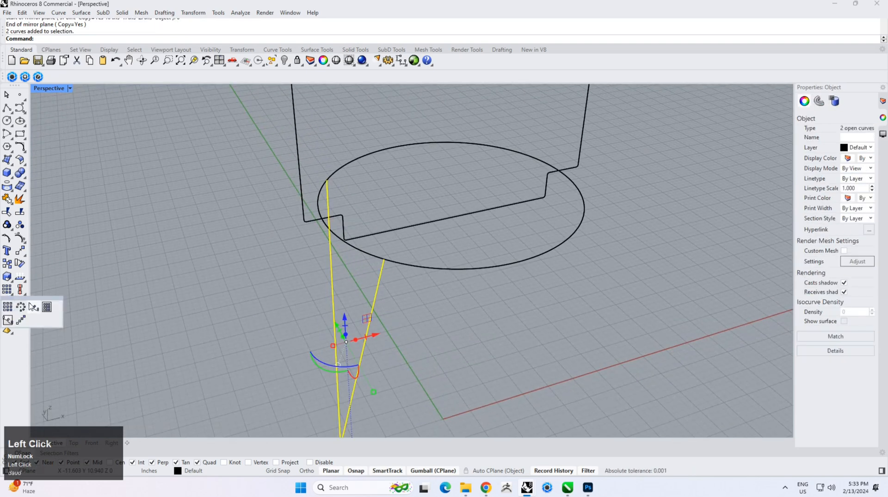
pyautogui.click(21, 307)
pyautogui.click(443, 418)
pyautogui.press('Return')
pyautogui.press('Return')
pyautogui.press('Return')
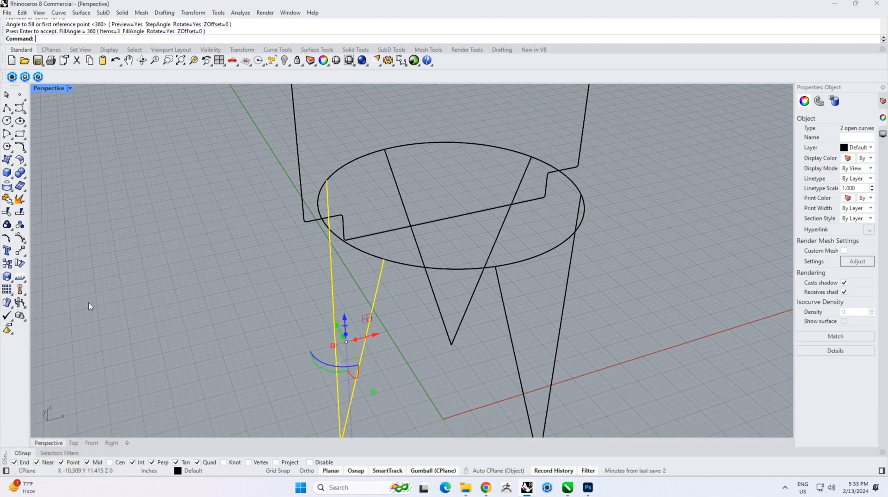
# Step: Move the original leg line's upper endpoint along the circle's front until it nearly meets the neighbouring leg
pyautogui.scroll(4, 377, 265)
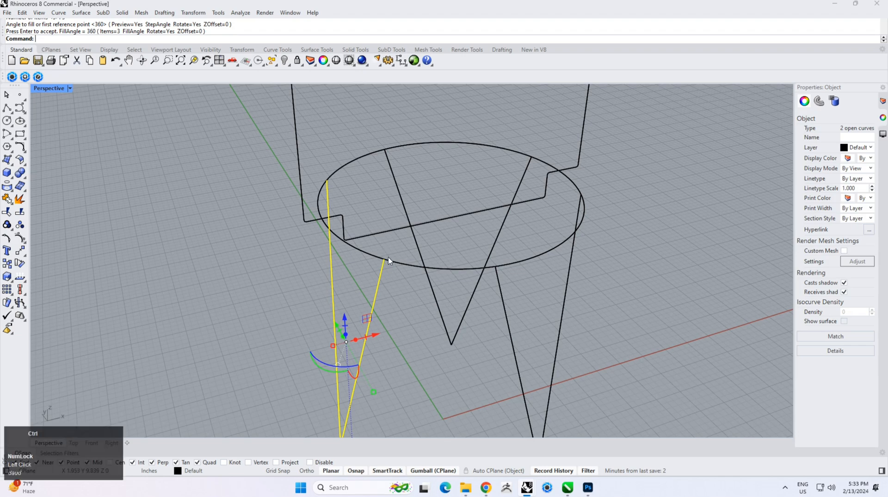
pyautogui.click(371, 266)
pyautogui.click(389, 269)
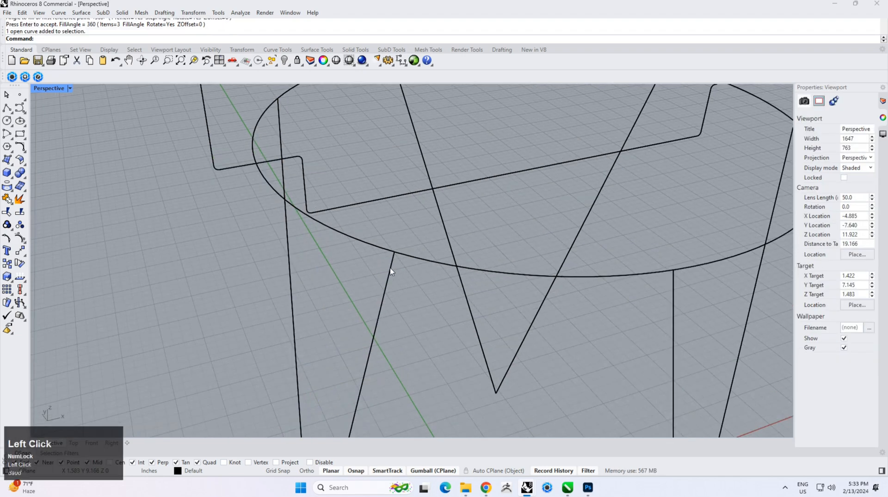
pyautogui.moveTo(370, 273); pyautogui.dragTo(511, 277)
pyautogui.scroll(-4, 488, 271)
pyautogui.scroll(3, 503, 274)
pyautogui.click(513, 318)
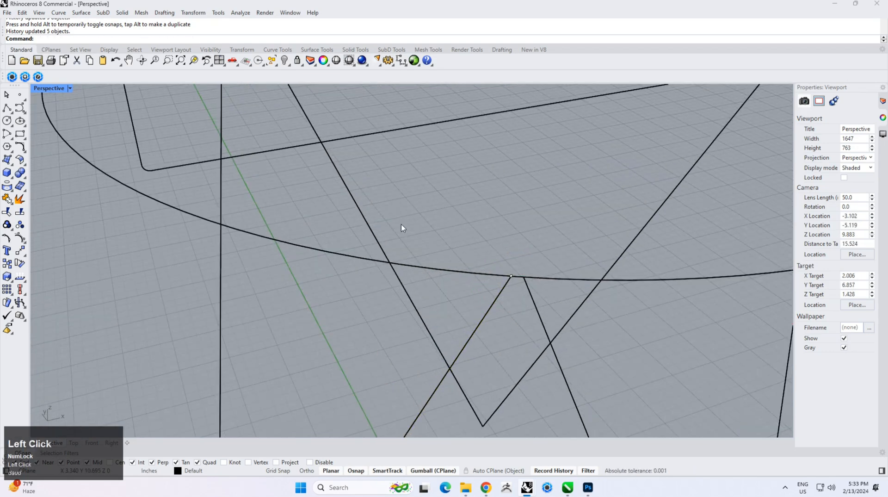
# Step: Fine-tune the leg line's upper endpoint on the circle to close the remaining gap to the adjacent leg's top
pyautogui.scroll(-7, 401, 226)
pyautogui.moveTo(400, 228); pyautogui.dragTo(434, 213, button='right')
pyautogui.scroll(8, 434, 210)
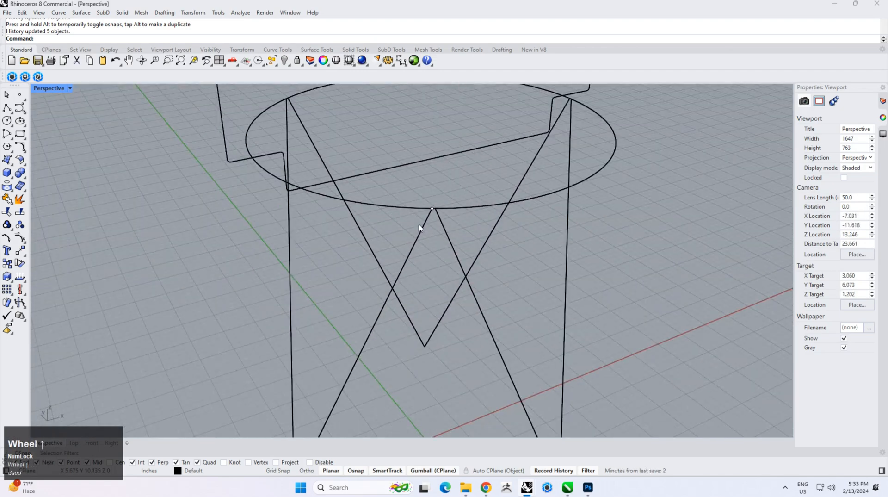
pyautogui.scroll(3, 433, 210)
pyautogui.scroll(-6, 426, 213)
pyautogui.scroll(6, 414, 214)
pyautogui.scroll(-3, 421, 221)
pyautogui.scroll(-2, 396, 224)
pyautogui.moveTo(392, 206); pyautogui.dragTo(422, 230)
# Step: Join the two lines of the original V-shaped leg into one curve
pyautogui.scroll(-5, 470, 184)
pyautogui.moveTo(477, 213); pyautogui.dragTo(374, 298, button='right')
pyautogui.scroll(4, 376, 299)
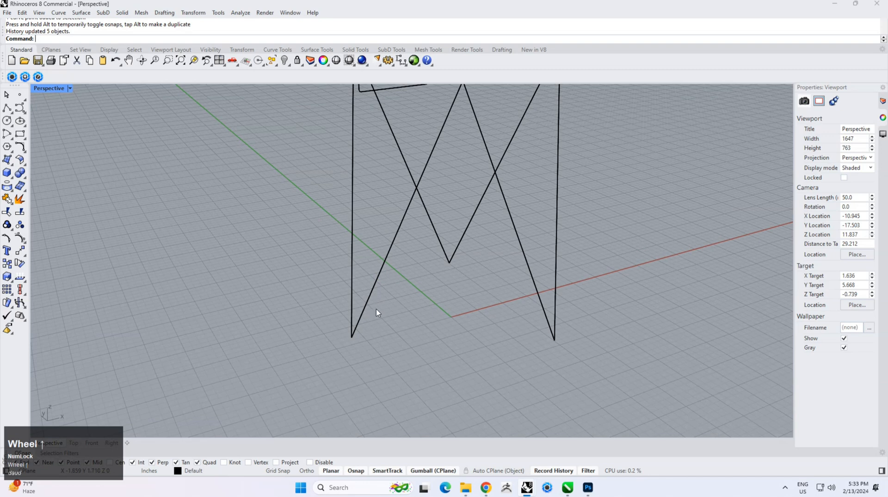
pyautogui.click(353, 339)
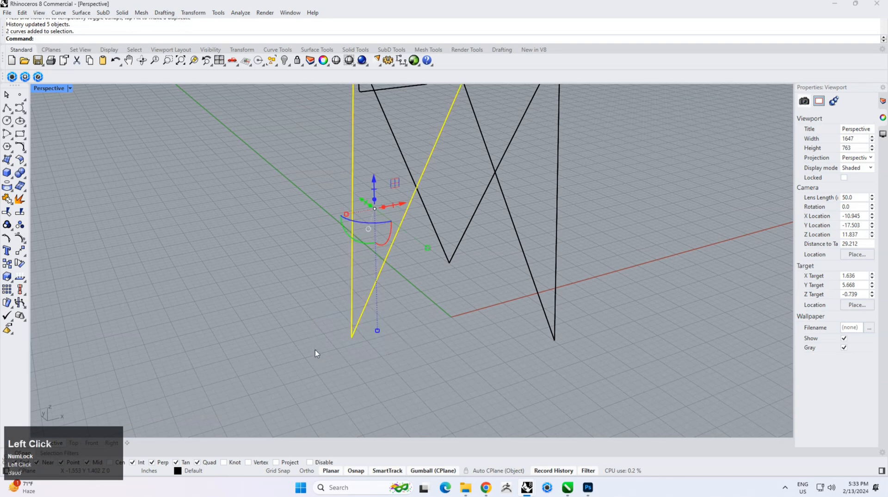
pyautogui.click(15, 211)
# Step: Draw a reference line from the original V-shaped leg's lower tip up to the circle's left edge point
pyautogui.moveTo(262, 275); pyautogui.dragTo(115, 182, button='right')
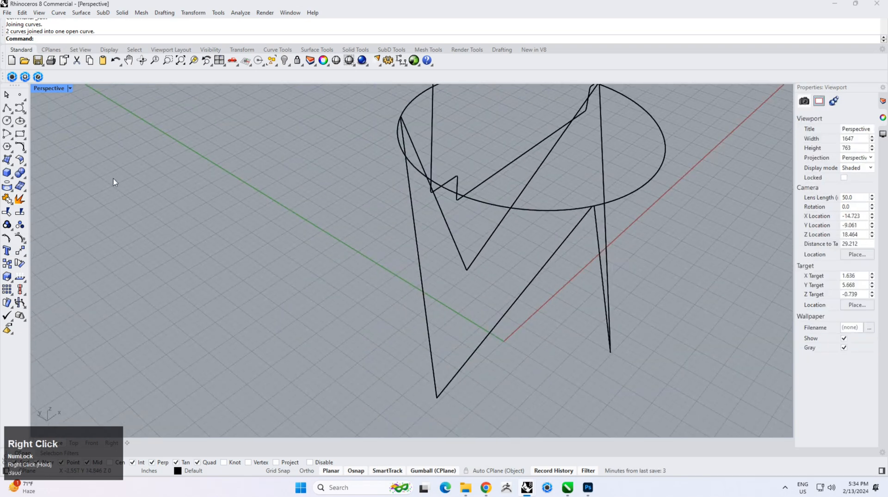
pyautogui.click(7, 108)
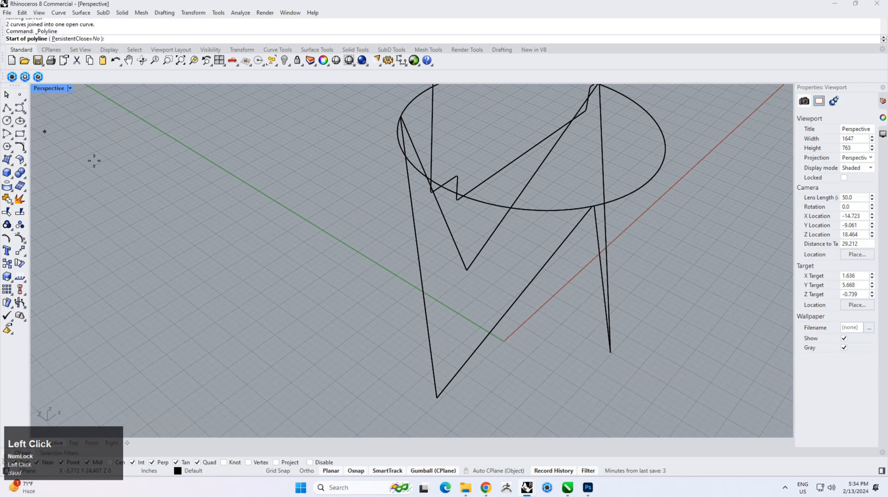
pyautogui.click(438, 400)
pyautogui.moveTo(438, 396); pyautogui.dragTo(327, 333, button='right')
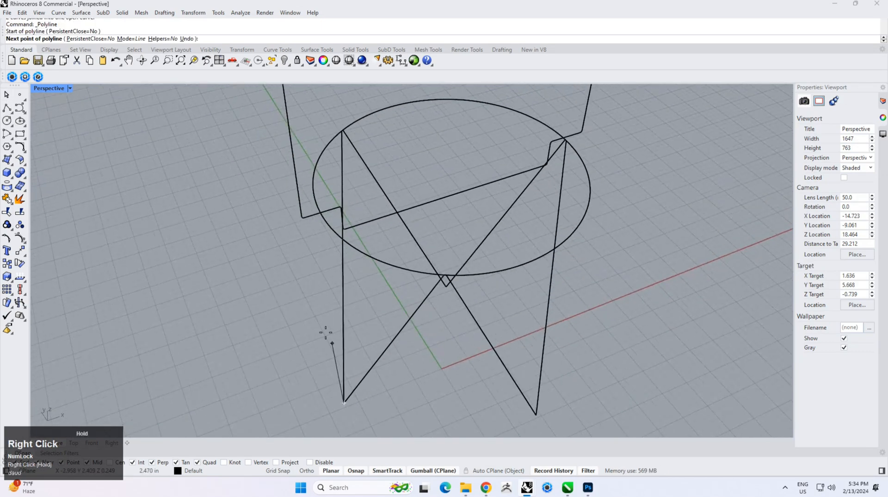
pyautogui.click(322, 215)
pyautogui.rightClick(321, 218)
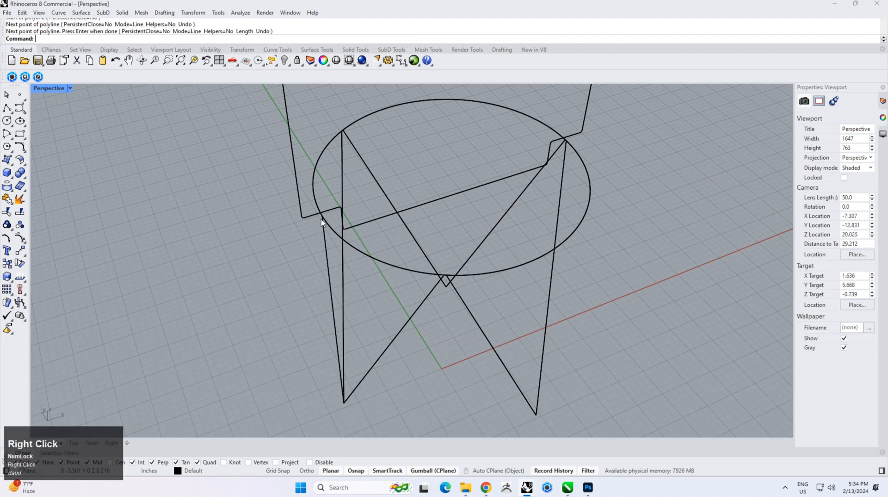
# Step: Fillet the V-shaped leg's lower corner with a radius of about 0.41 in, picked from the tip along the leg
pyautogui.click(390, 348)
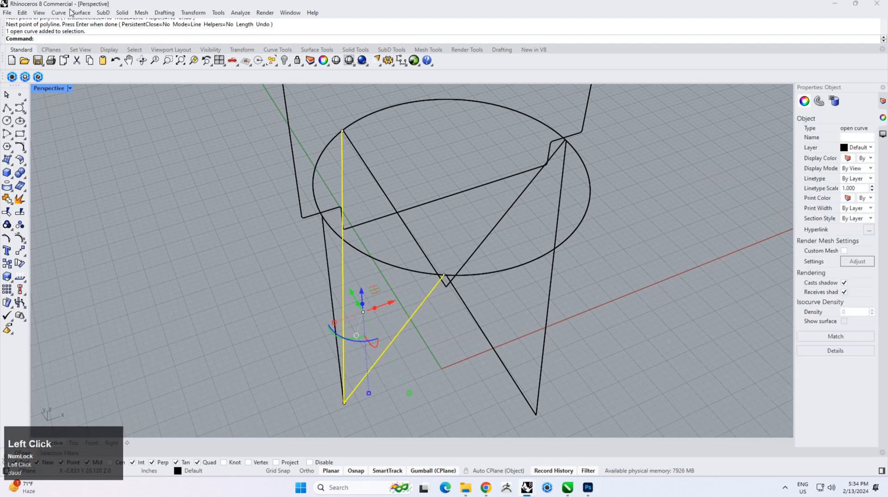
pyautogui.click(56, 12)
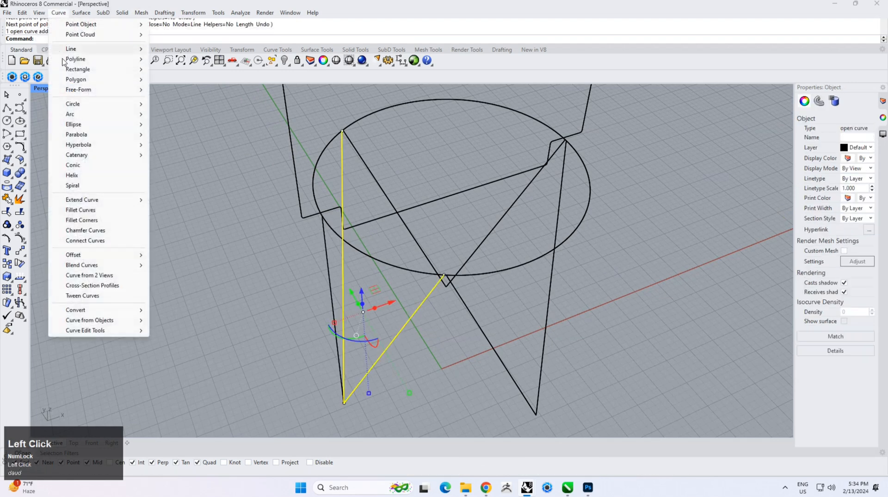
pyautogui.click(81, 219)
pyautogui.moveTo(369, 343); pyautogui.dragTo(413, 353, button='right')
pyautogui.scroll(5, 414, 364)
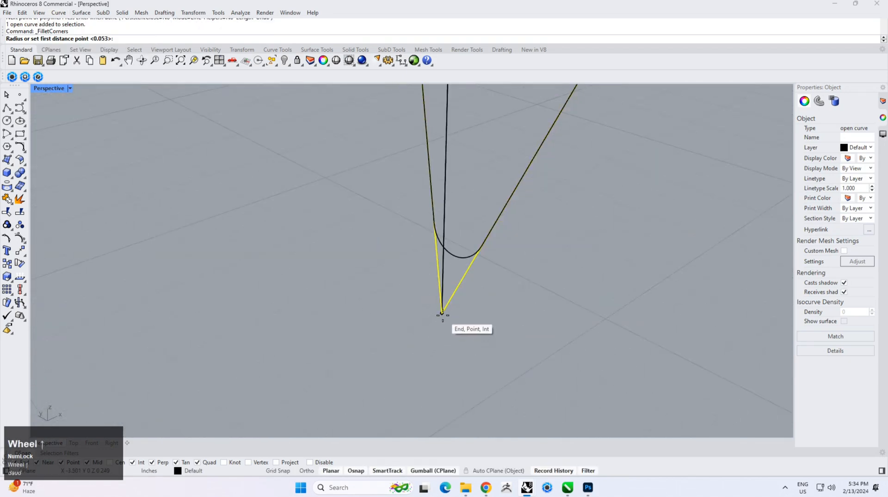
pyautogui.click(441, 312)
pyautogui.scroll(-2, 452, 300)
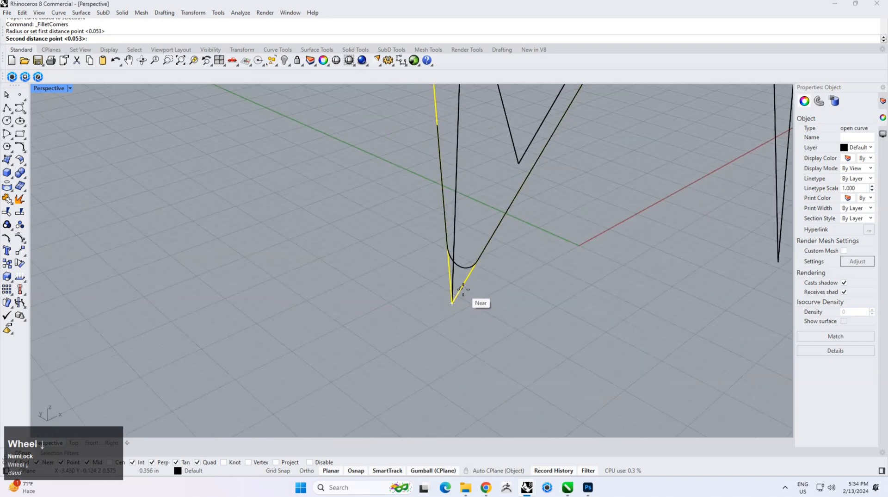
pyautogui.scroll(-2, 463, 287)
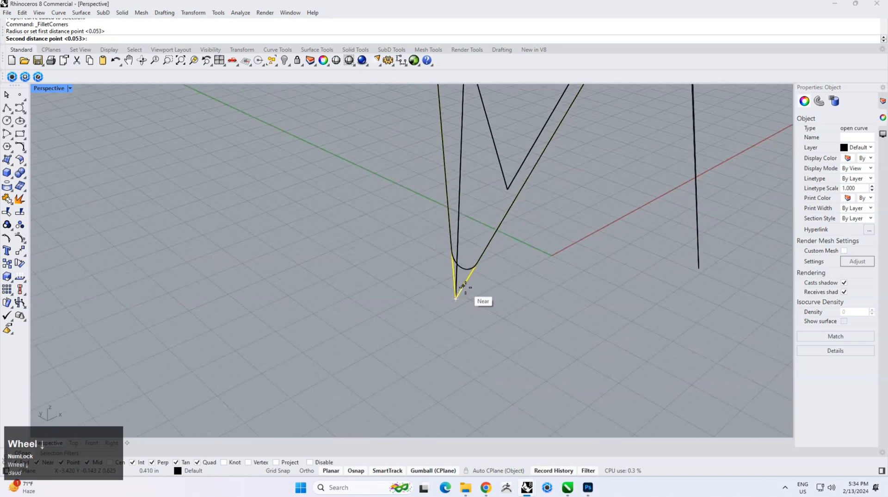
pyautogui.click(463, 287)
# Step: In the Front view, move the rounded tip's control points down along the leg to the reference line's lower end
pyautogui.moveTo(406, 237); pyautogui.dragTo(507, 314)
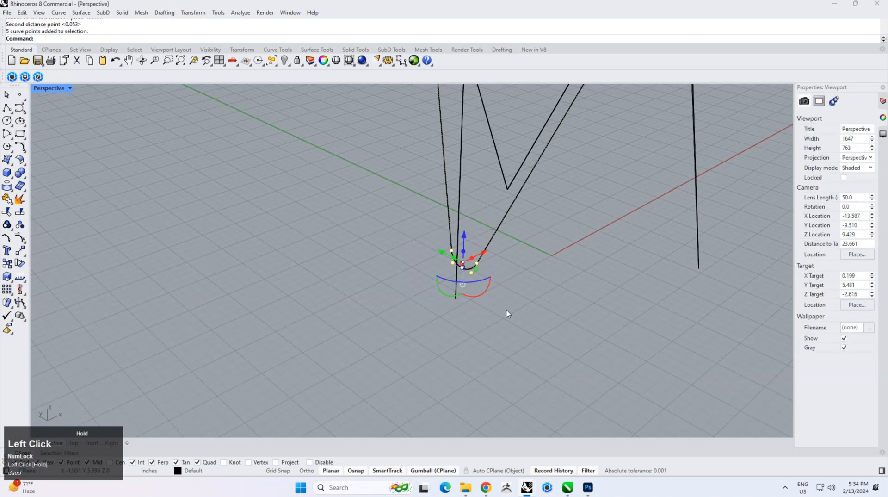
pyautogui.click(93, 443)
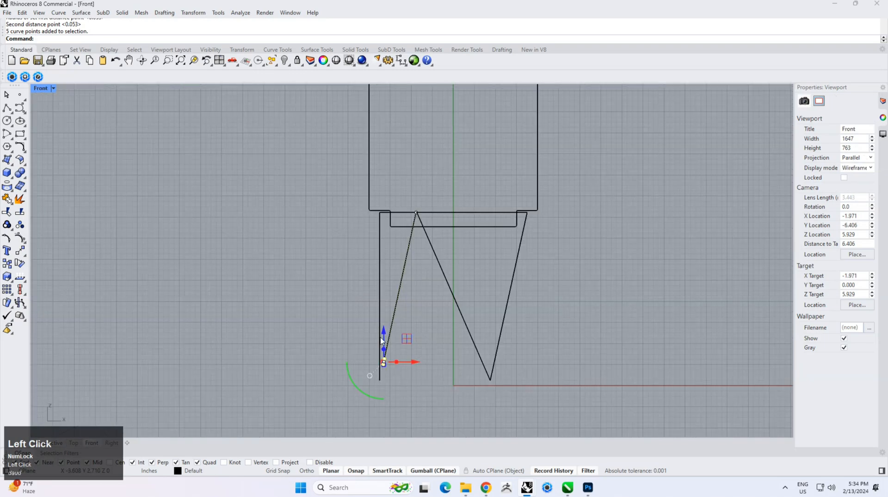
pyautogui.scroll(4, 385, 366)
pyautogui.moveTo(382, 362); pyautogui.dragTo(413, 283, button='right')
pyautogui.moveTo(430, 245); pyautogui.dragTo(417, 314)
# Step: Delete the arrayed leg lines, keeping the rounded V-shaped leg and its reference line
pyautogui.scroll(-12, 388, 255)
pyautogui.moveTo(504, 248); pyautogui.dragTo(469, 310, button='right')
pyautogui.moveTo(570, 241); pyautogui.dragTo(408, 296)
pyautogui.press('Delete')
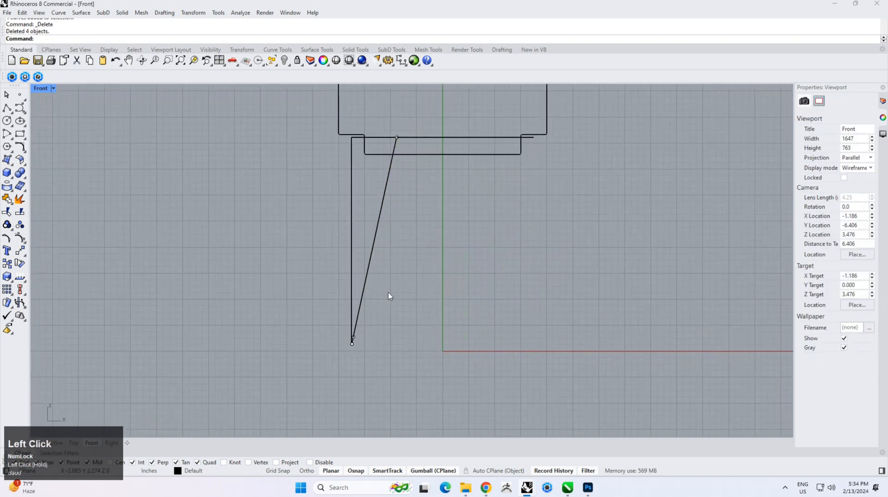
# Step: In the Perspective view, delete the reference line running from the rounded leg tip up to the circle
pyautogui.click(37, 443)
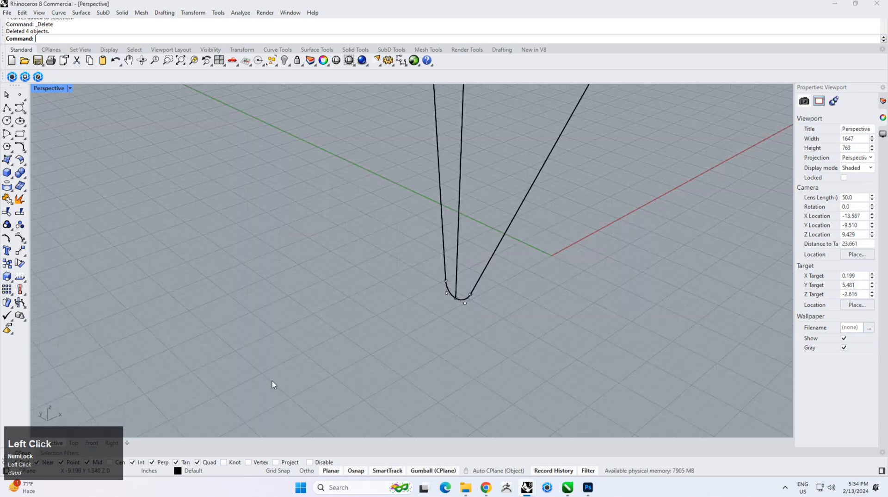
pyautogui.scroll(-3, 470, 262)
pyautogui.moveTo(442, 235); pyautogui.dragTo(399, 227, button='right')
pyautogui.click(370, 209)
pyautogui.press('Delete')
# Step: Delete the right half of the pot profile
pyautogui.moveTo(439, 233); pyautogui.dragTo(389, 245, button='right')
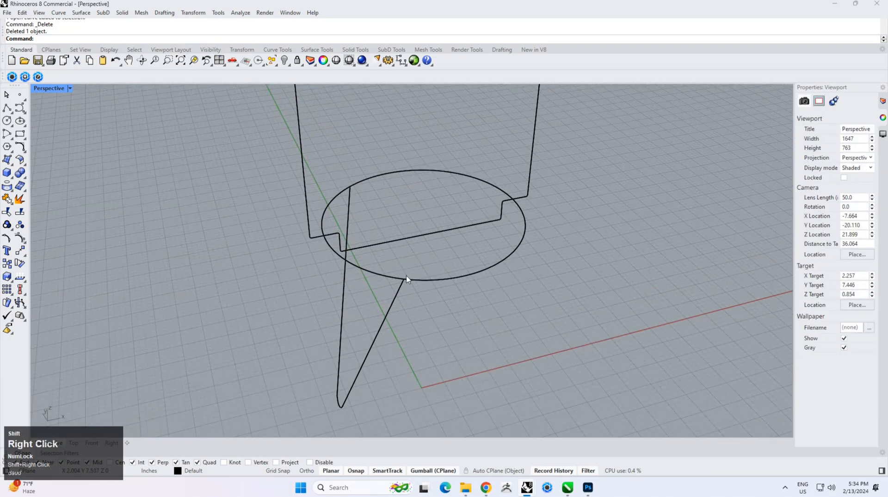
pyautogui.click(393, 239)
pyautogui.click(465, 230)
pyautogui.press('Delete')
# Step: Revolve the left profile half 360 degrees around the vertical axis from the origin through the profile's inner endpoint
pyautogui.click(305, 196)
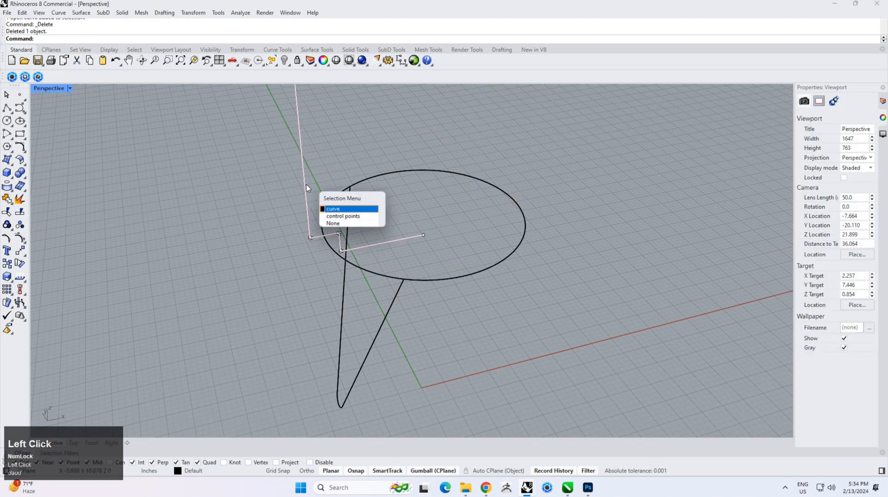
pyautogui.click(339, 210)
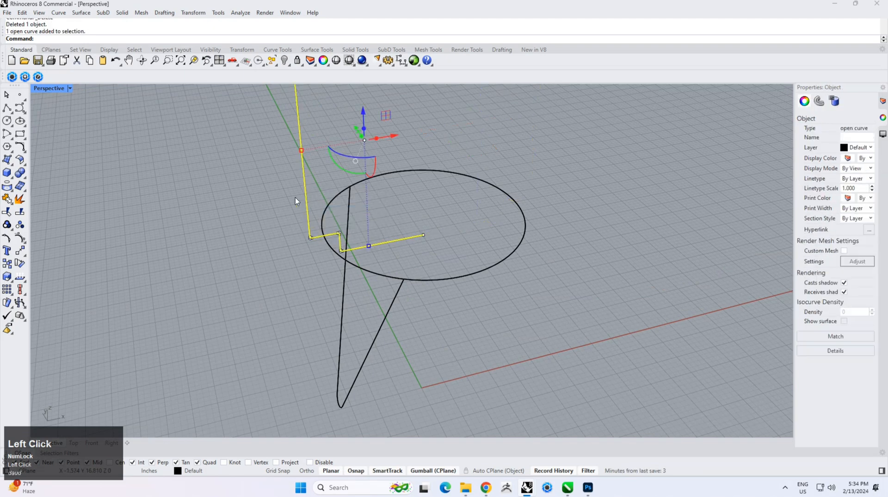
pyautogui.write('re')
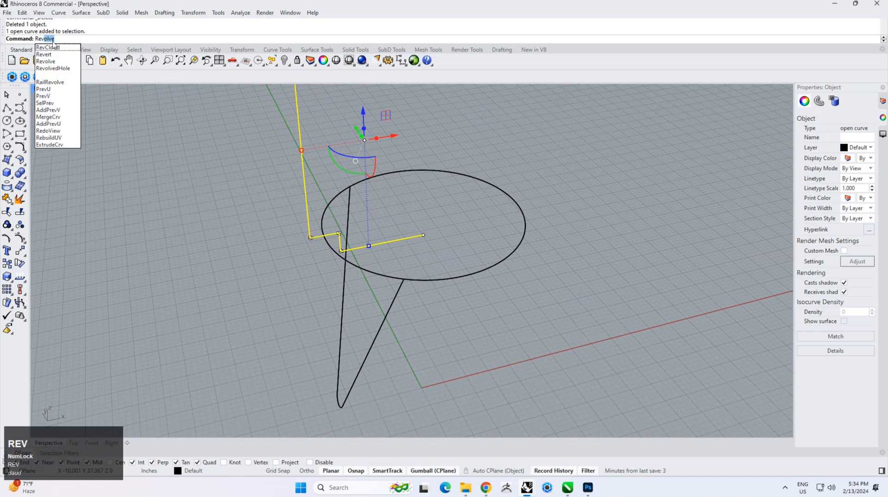
pyautogui.write('v')
pyautogui.press('Return')
pyautogui.write('0')
pyautogui.press('Return')
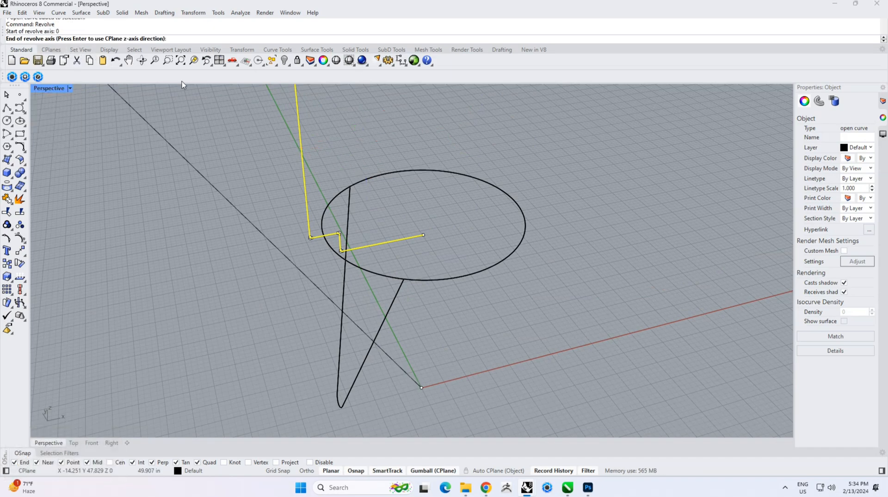
pyautogui.click(423, 234)
pyautogui.press('Return')
pyautogui.press('Return')
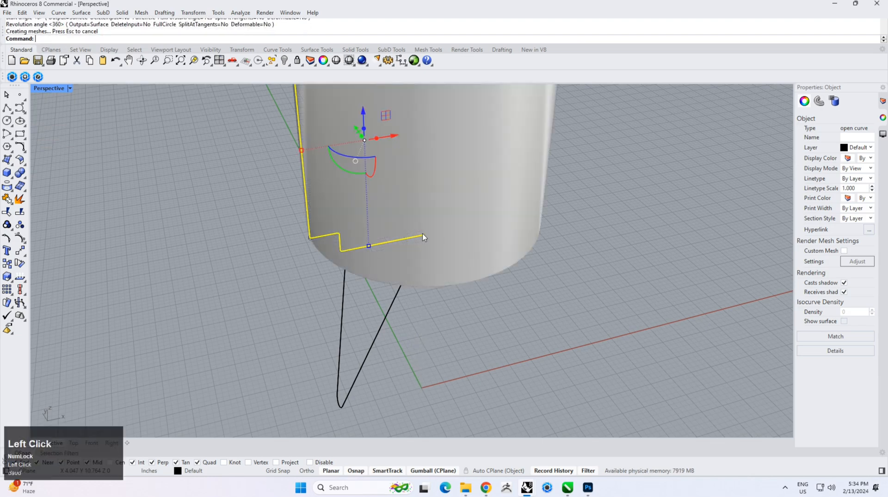
pyautogui.click(581, 275)
# Step: Create pipes with a 5 mm diameter and flat caps along the circle and the rounded V-shaped leg curve
pyautogui.scroll(-5, 392, 249)
pyautogui.moveTo(393, 248); pyautogui.dragTo(376, 212, button='right')
pyautogui.scroll(4, 381, 224)
pyautogui.scroll(5, 376, 213)
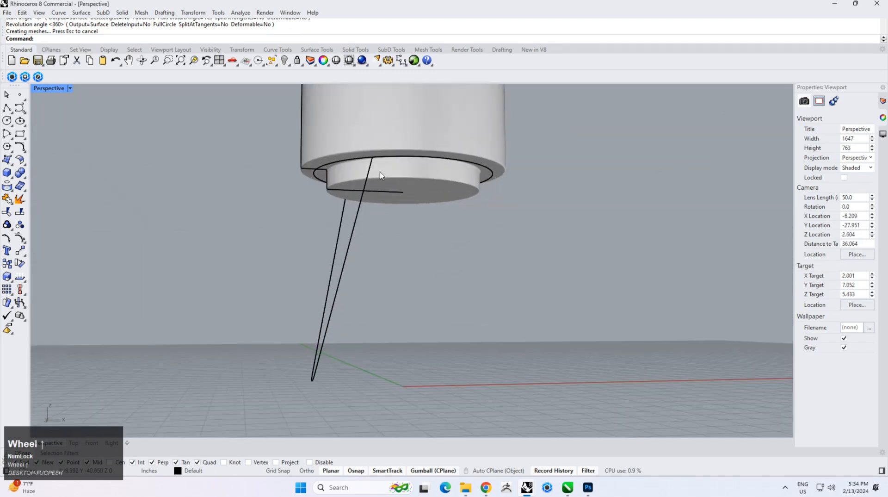
pyautogui.click(385, 159)
pyautogui.keyDown('shift'); pyautogui.click(351, 241); pyautogui.keyUp('shift')
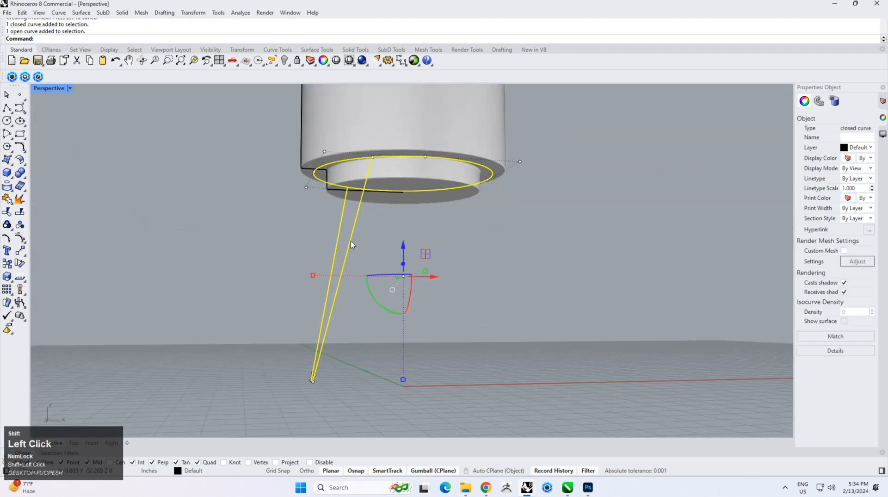
pyautogui.click(122, 12)
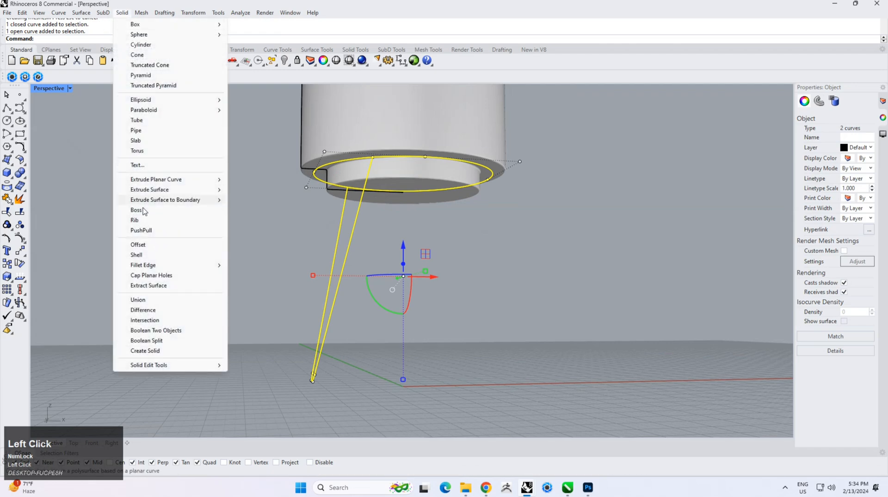
pyautogui.click(136, 130)
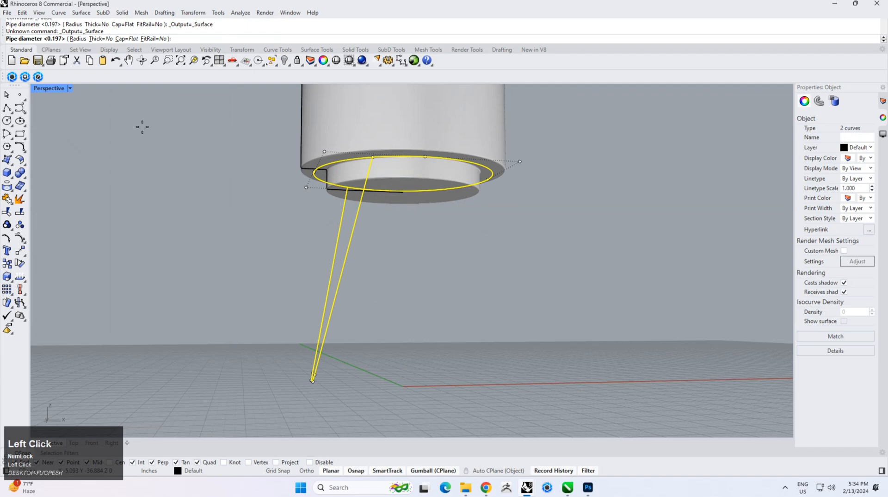
pyautogui.press('Return')
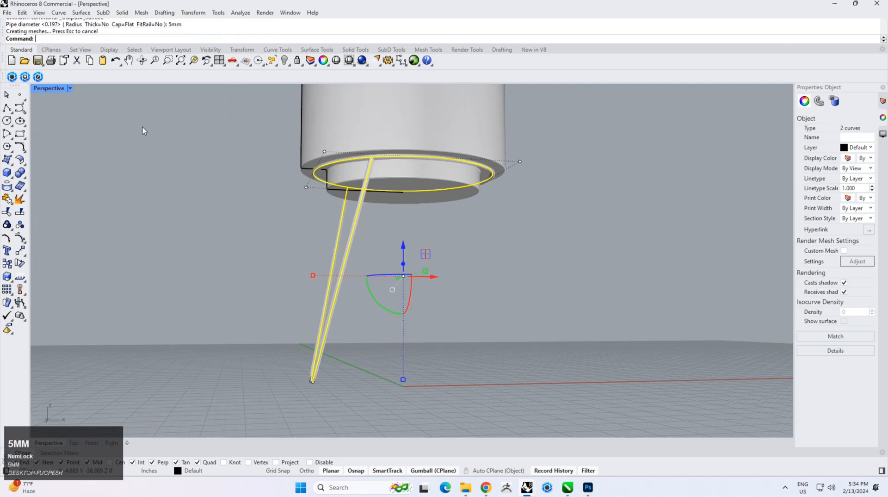
# Step: Polar-array the piped V-shaped leg around the origin with 3 items over a full 360 degrees
pyautogui.click(275, 287)
pyautogui.moveTo(363, 309); pyautogui.dragTo(364, 313, button='right')
pyautogui.click(546, 380)
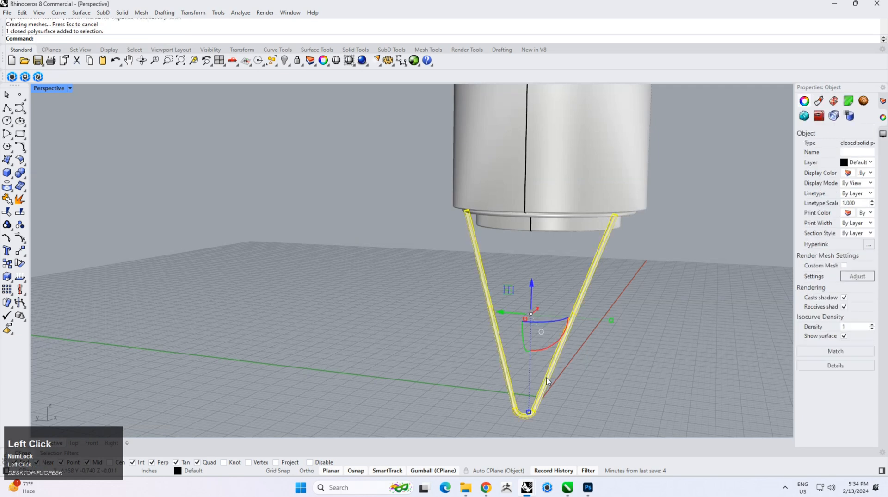
pyautogui.click(12, 295)
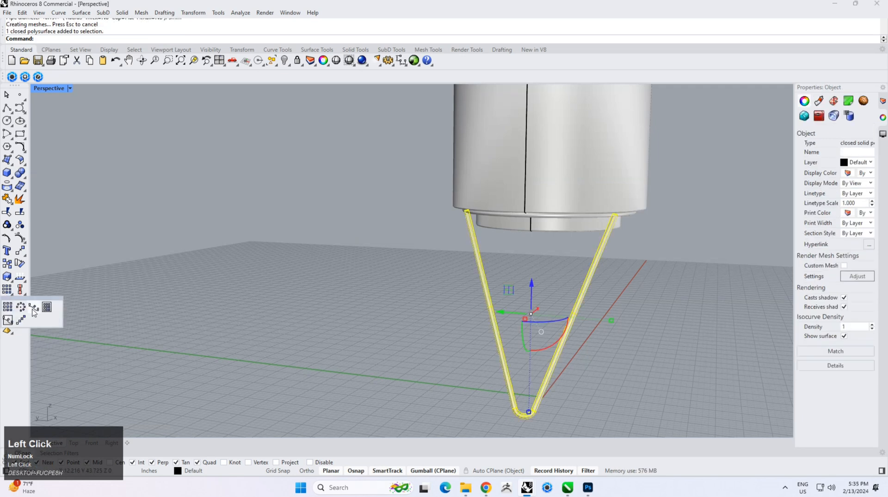
pyautogui.click(21, 307)
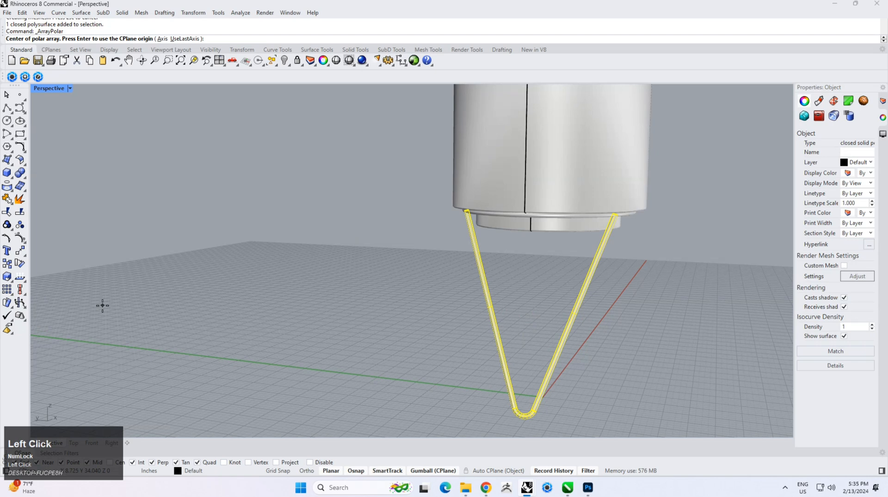
pyautogui.click(543, 397)
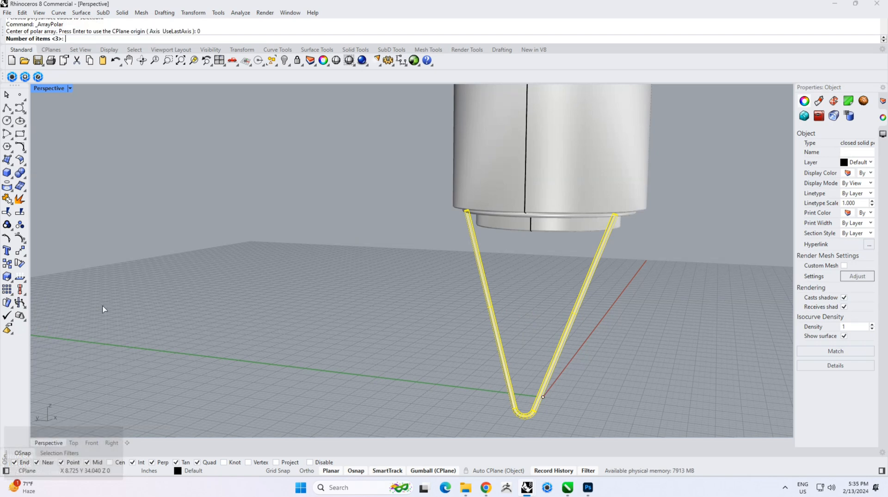
pyautogui.write('3')
pyautogui.press('Return')
pyautogui.press('Return')
pyautogui.press('Return')
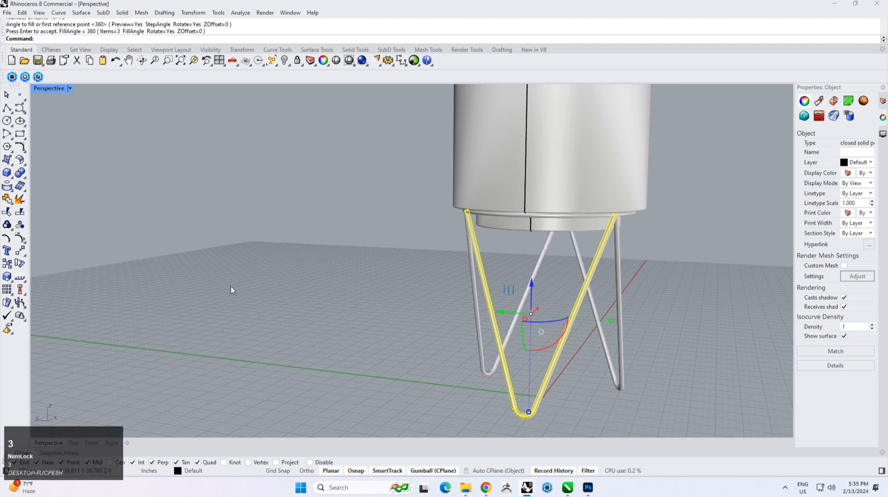
# Step: Rotate the original V-shaped leg pipe together with its curve around the origin using two reference points
pyautogui.click(231, 288)
pyautogui.scroll(-5, 406, 280)
pyautogui.moveTo(406, 280); pyautogui.dragTo(346, 313, button='right')
pyautogui.scroll(3, 351, 320)
pyautogui.moveTo(351, 320); pyautogui.dragTo(297, 347)
pyautogui.click(21, 264)
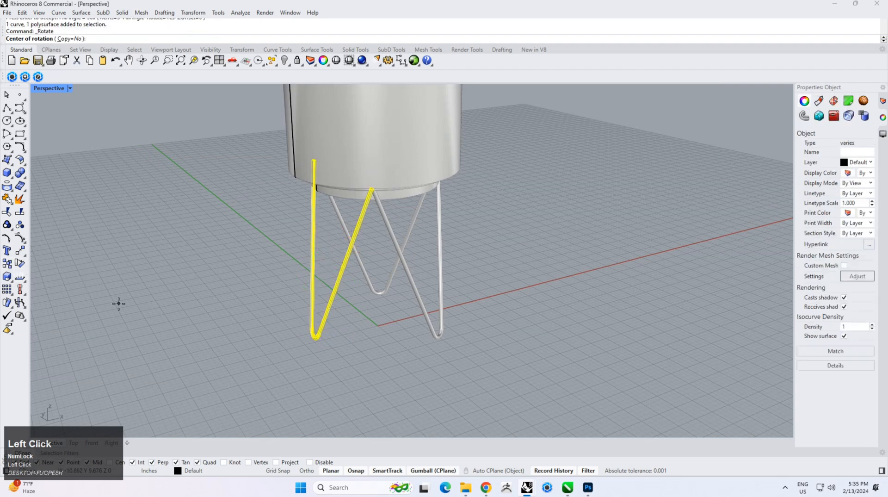
pyautogui.write('0')
pyautogui.press('Return')
pyautogui.click(202, 368)
pyautogui.keyDown('shift'); pyautogui.click(190, 267); pyautogui.keyUp('shift')
pyautogui.click(183, 273)
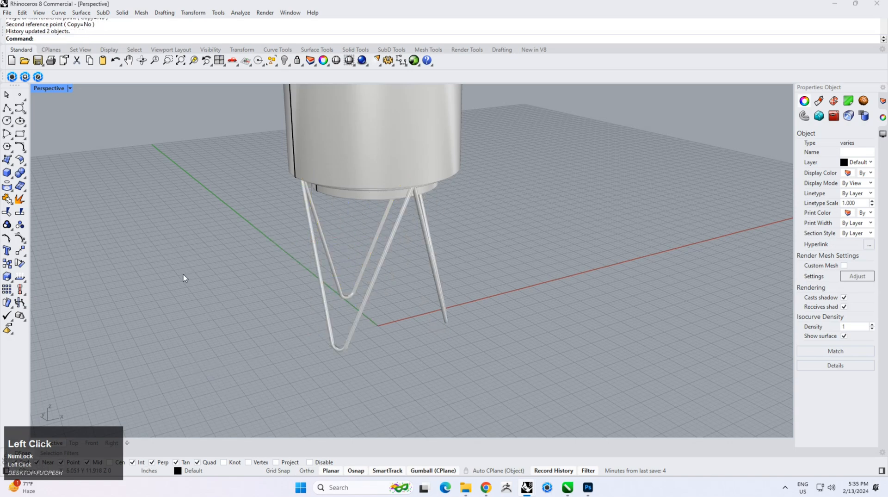
# Step: Lower the top end point of the pot's profile curve vertically to shorten the revolved pot
pyautogui.moveTo(382, 265); pyautogui.dragTo(396, 293, button='right')
pyautogui.scroll(-5, 354, 258)
pyautogui.keyDown('shift'); pyautogui.scroll(5, 369, 249); pyautogui.keyUp('shift')
pyautogui.keyDown('shift'); pyautogui.scroll(2, 318, 195); pyautogui.keyUp('shift')
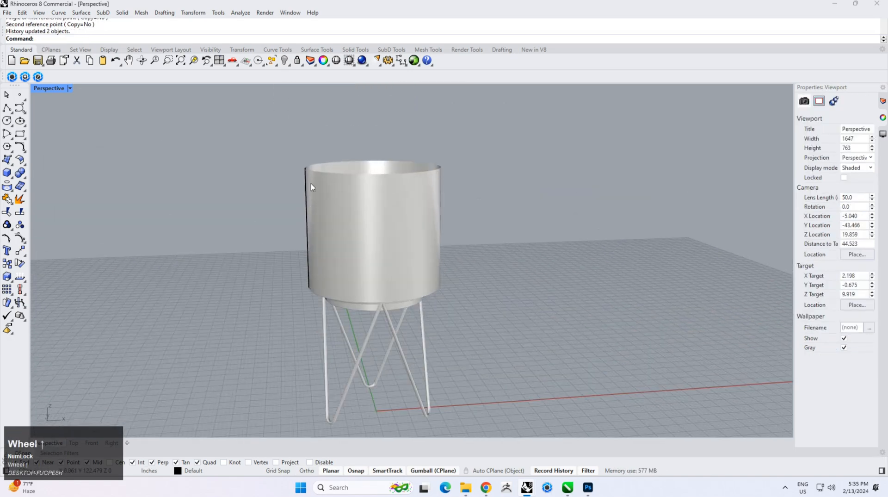
pyautogui.click(341, 213)
pyautogui.click(313, 189)
pyautogui.moveTo(279, 148); pyautogui.dragTo(368, 168, button='right')
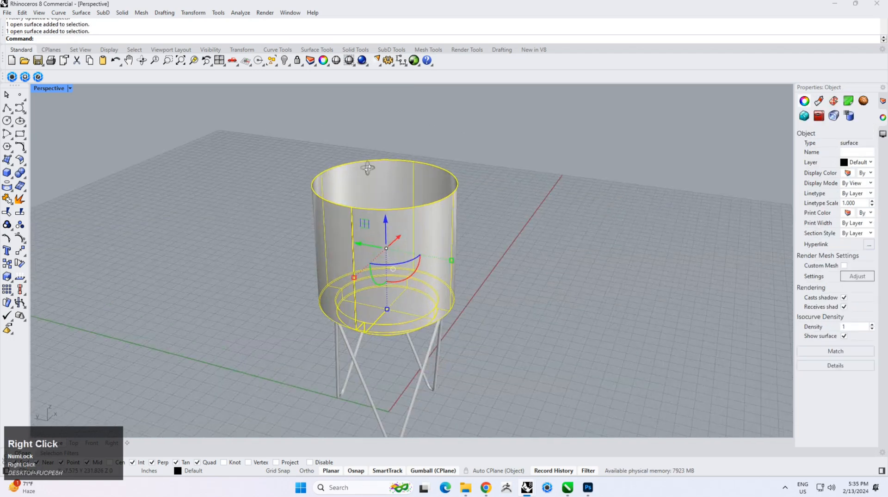
pyautogui.scroll(3, 352, 213)
pyautogui.click(348, 217)
pyautogui.click(371, 244)
pyautogui.click(347, 209)
pyautogui.scroll(-4, 411, 242)
pyautogui.moveTo(399, 211); pyautogui.dragTo(293, 195, button='right')
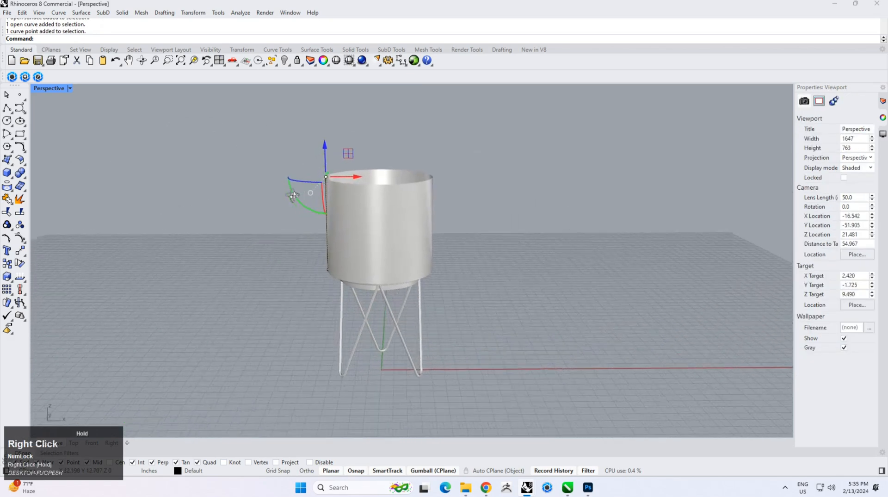
pyautogui.scroll(2, 331, 167)
pyautogui.moveTo(334, 143); pyautogui.dragTo(333, 164)
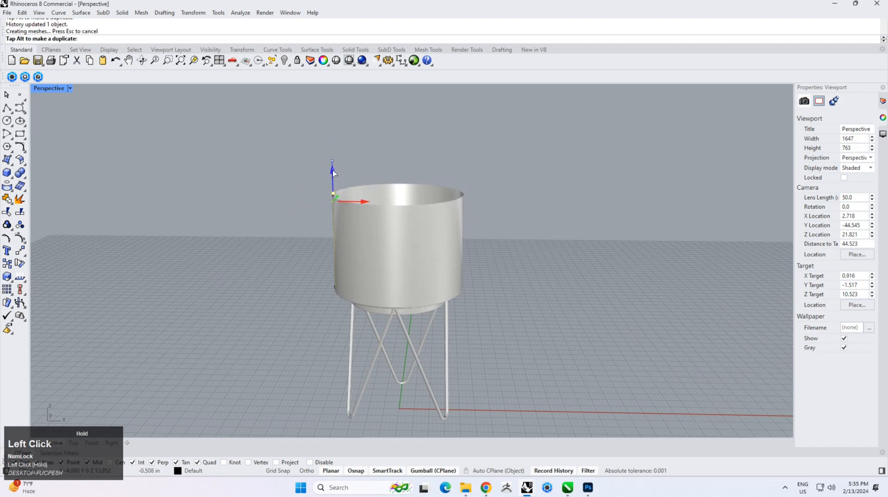
pyautogui.click(578, 204)
# Step: Create a closed pipe with a 3 mm diameter along the pot's top rim edge
pyautogui.scroll(-6, 490, 223)
pyautogui.moveTo(491, 222)
pyautogui.mouseDown(button='right')
pyautogui.moveTo(533, 192)
pyautogui.moveTo(557, 200)
pyautogui.moveTo(477, 222)
pyautogui.mouseUp(button='right')
pyautogui.scroll(6, 477, 222)
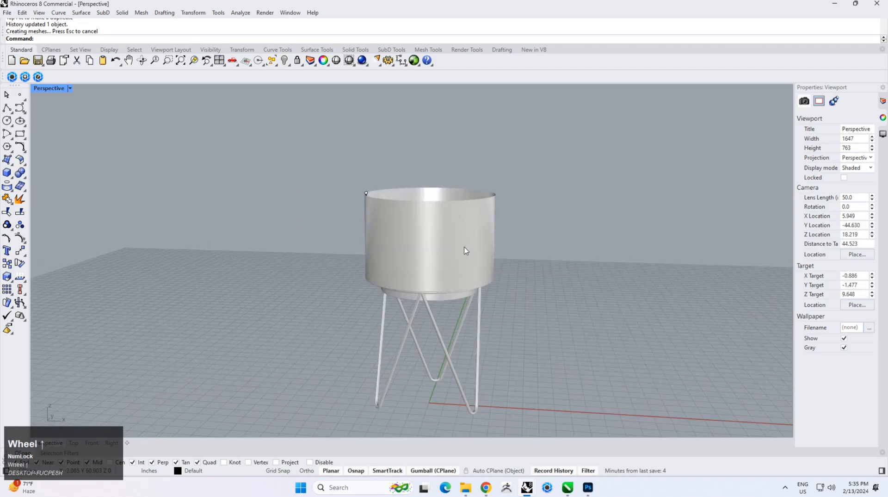
pyautogui.moveTo(465, 266); pyautogui.dragTo(515, 301, button='right')
pyautogui.scroll(4, 394, 249)
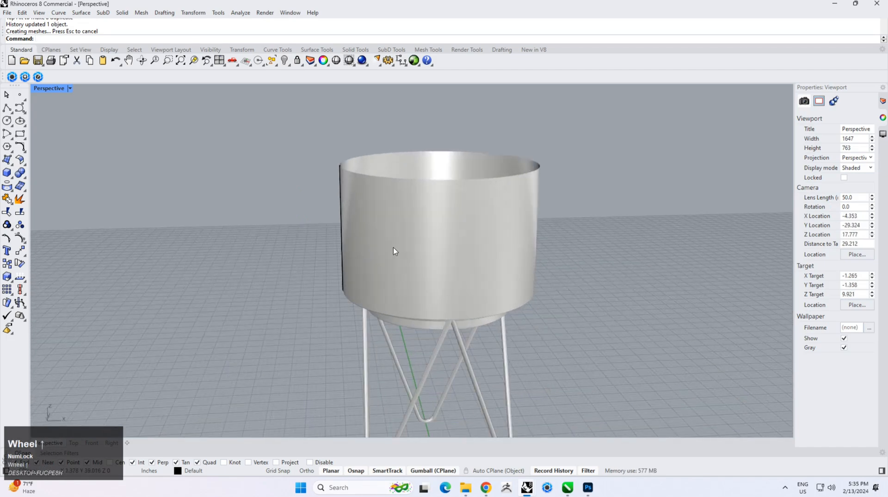
pyautogui.click(122, 13)
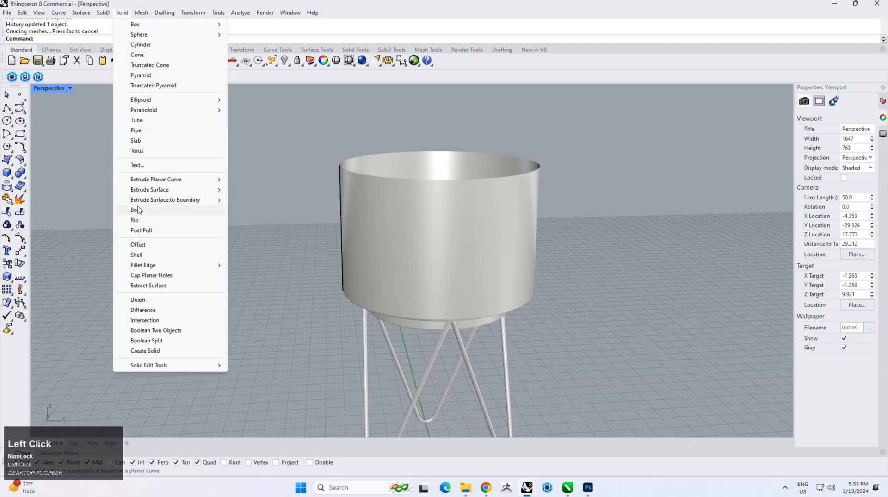
pyautogui.click(141, 131)
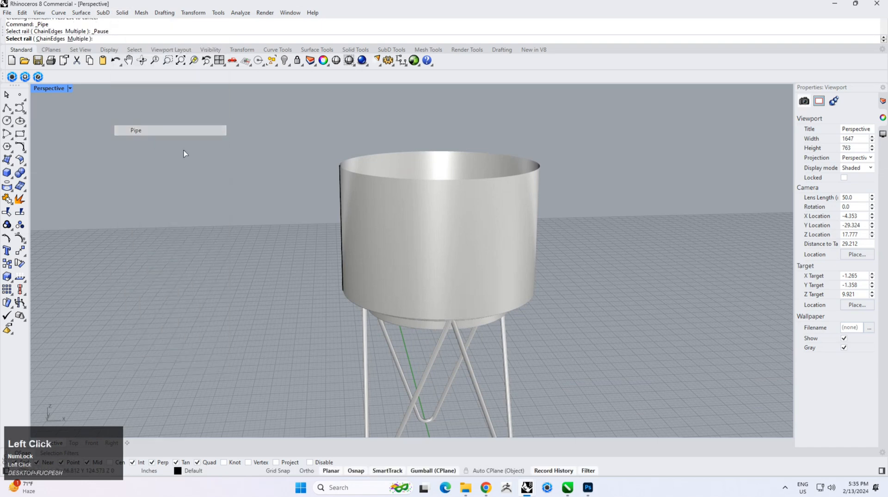
pyautogui.click(384, 179)
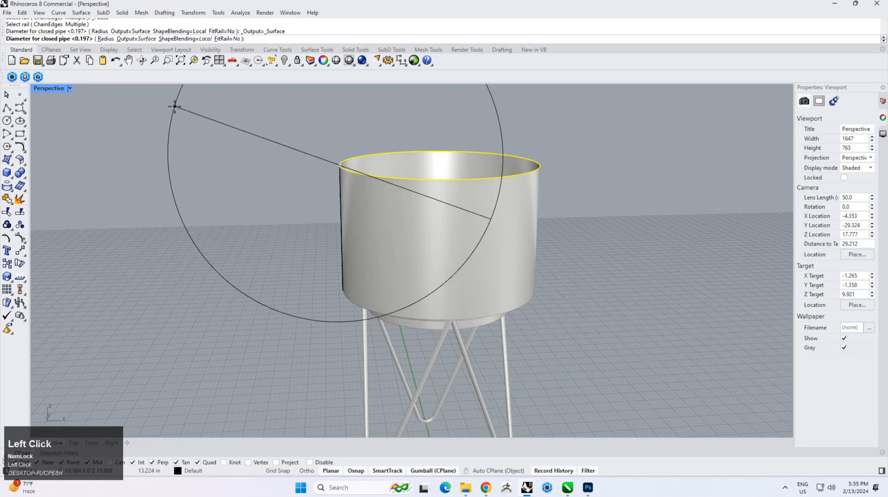
pyautogui.click(174, 107)
pyautogui.middleClick(174, 106)
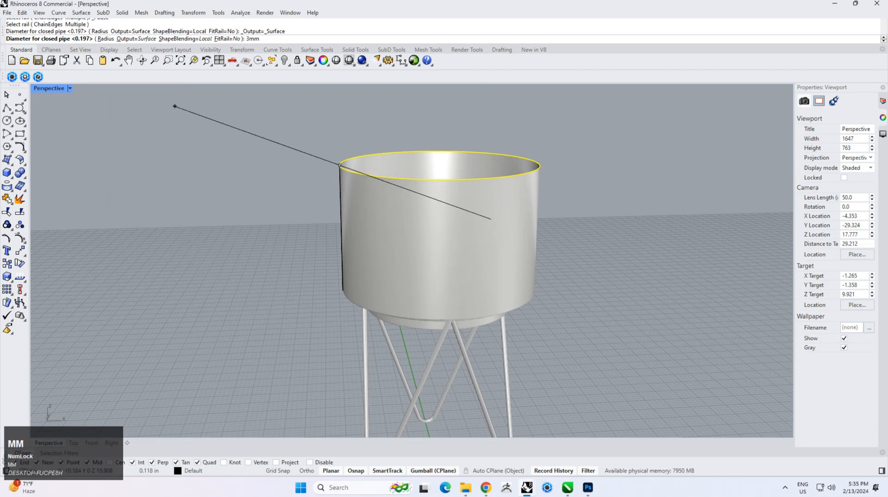
pyautogui.click(271, 212)
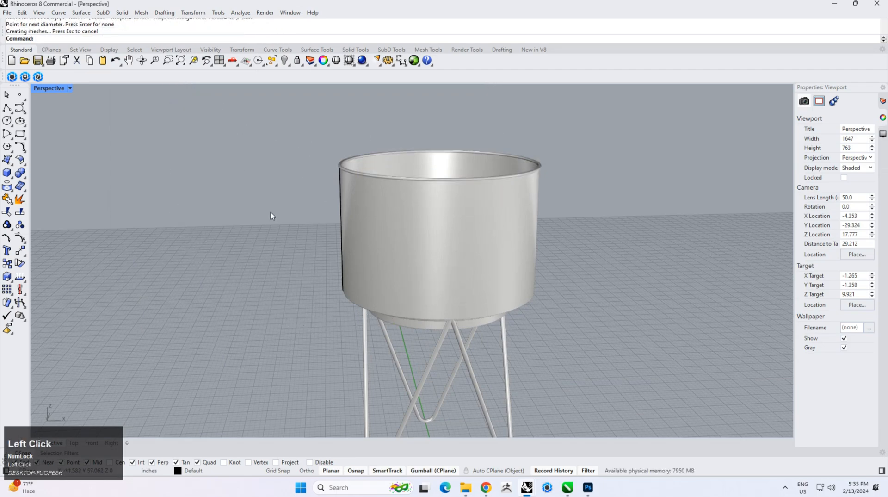
# Step: Set the display color of the pot and its rim pipe to light pink #FF9494
pyautogui.scroll(-3, 456, 241)
pyautogui.moveTo(456, 242); pyautogui.dragTo(463, 204, button='right')
pyautogui.scroll(5, 469, 294)
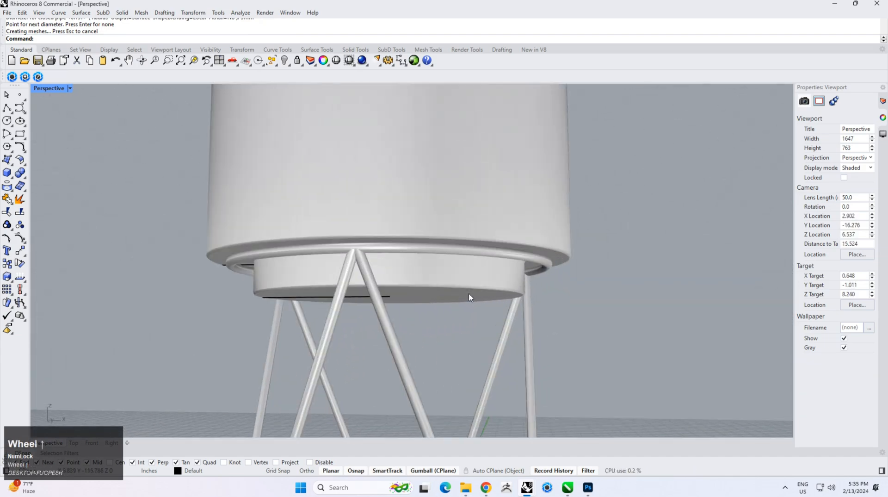
pyautogui.moveTo(434, 274); pyautogui.dragTo(340, 289, button='right')
pyautogui.scroll(-4, 359, 263)
pyautogui.click(352, 227)
pyautogui.scroll(3, 418, 167)
pyautogui.moveTo(418, 166); pyautogui.dragTo(389, 194)
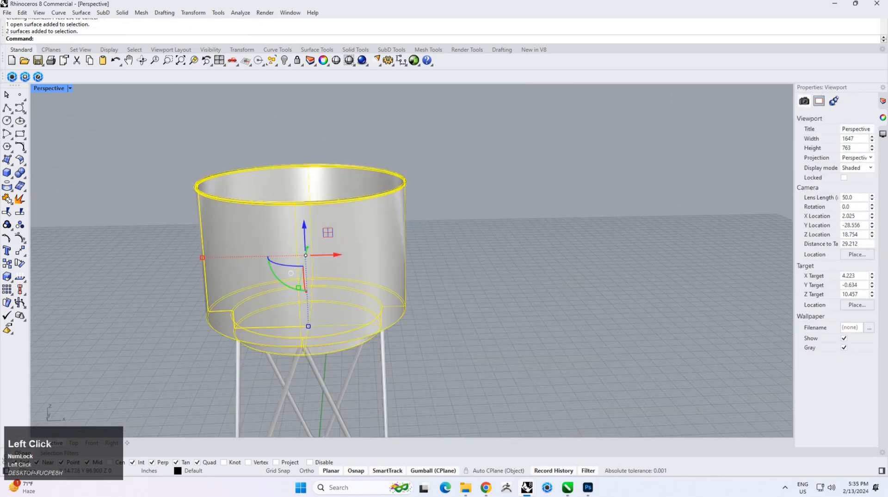
pyautogui.click(871, 163)
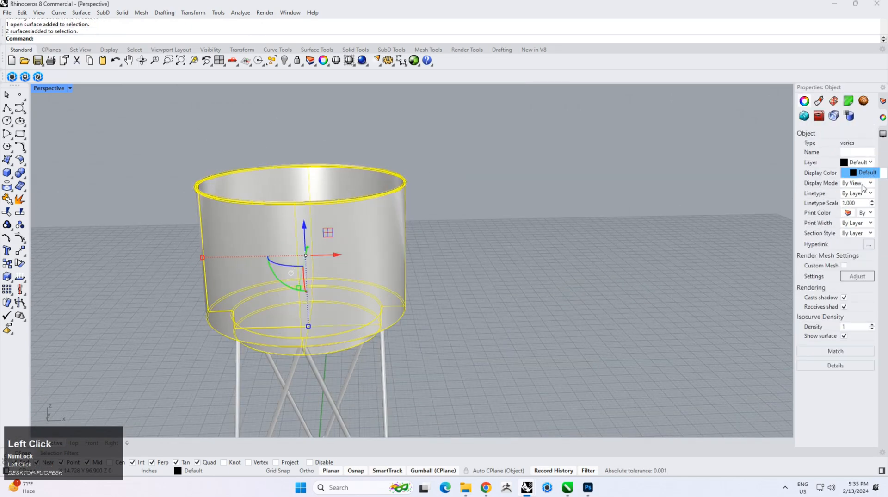
pyautogui.click(832, 187)
pyautogui.click(864, 176)
pyautogui.click(852, 176)
pyautogui.click(851, 176)
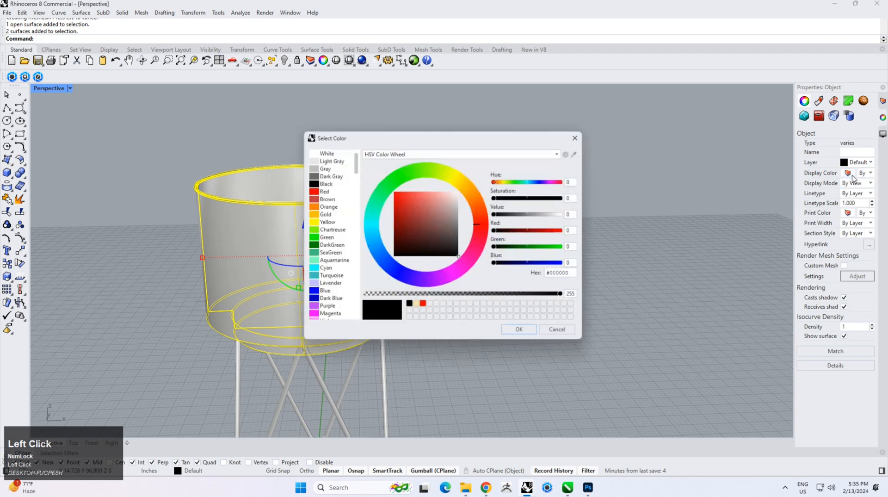
pyautogui.moveTo(422, 191); pyautogui.dragTo(433, 193)
pyautogui.click(523, 333)
pyautogui.click(508, 289)
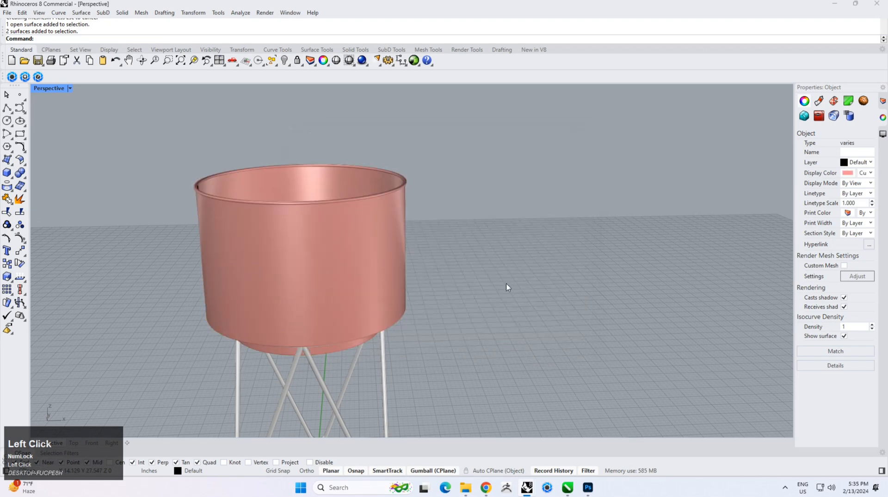
# Step: Set the display color of the pot and its rim pipe to gold #E1BE50
pyautogui.rightClick(407, 240)
pyautogui.moveTo(407, 241)
pyautogui.mouseDown(button='right')
pyautogui.moveTo(407, 212)
pyautogui.moveTo(406, 242)
pyautogui.mouseUp(button='right')
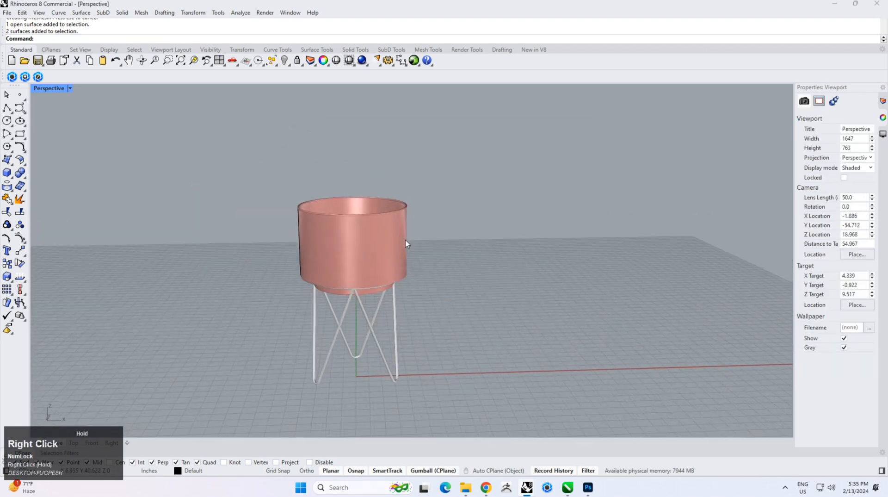
pyautogui.scroll(3, 456, 192)
pyautogui.click(394, 225)
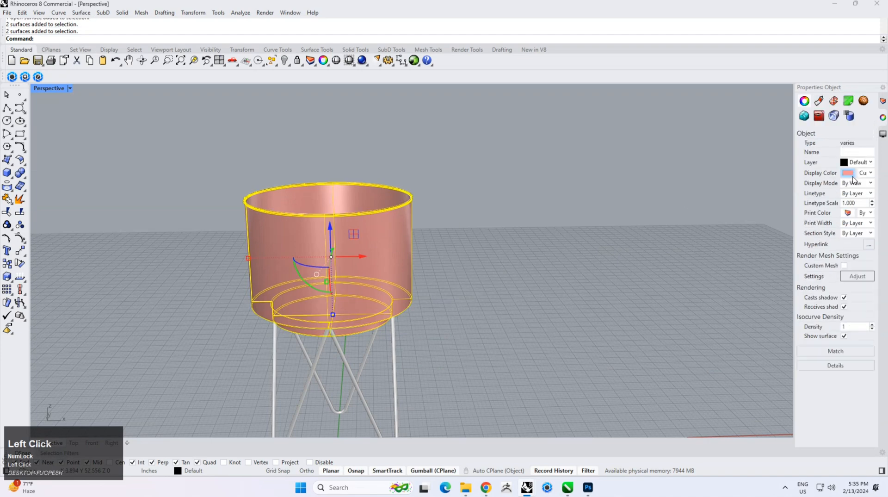
pyautogui.click(849, 173)
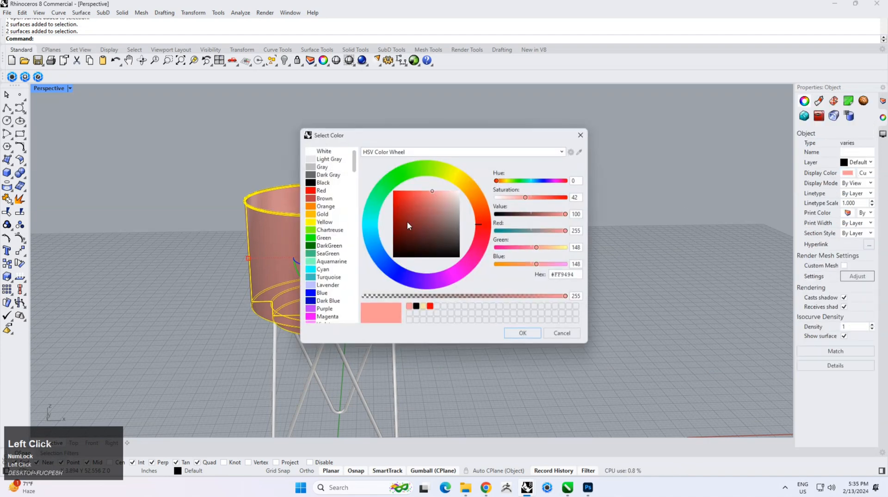
pyautogui.click(418, 198)
pyautogui.click(418, 170)
pyautogui.moveTo(418, 171); pyautogui.dragTo(464, 189)
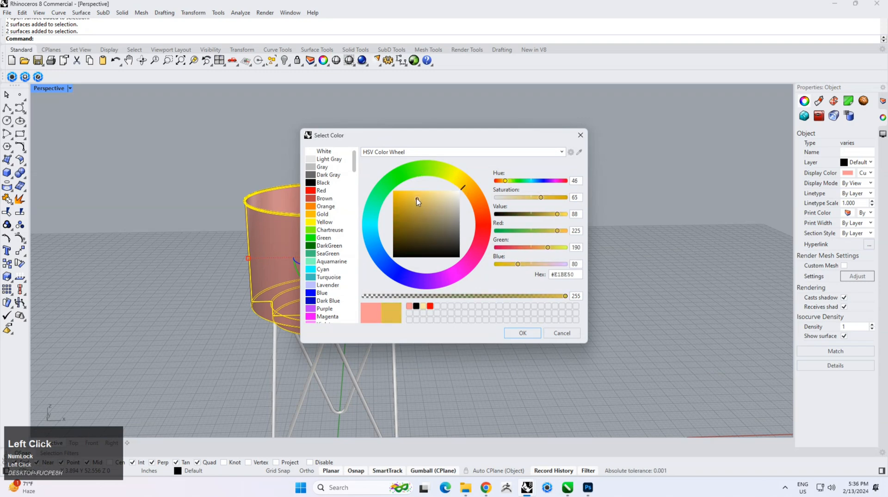
pyautogui.click(522, 332)
pyautogui.click(511, 222)
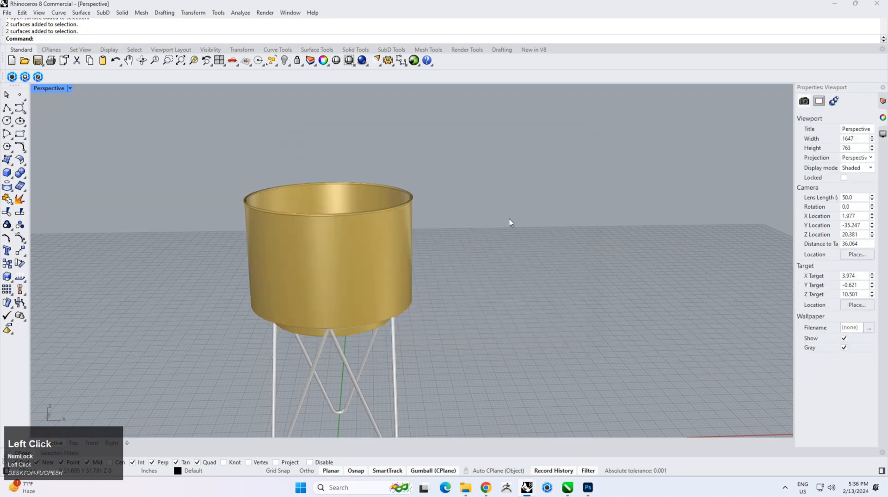
pyautogui.scroll(-3, 511, 221)
pyautogui.moveTo(476, 251)
pyautogui.mouseDown(button='right')
pyautogui.moveTo(464, 222)
pyautogui.moveTo(476, 242)
pyautogui.moveTo(654, 248)
pyautogui.moveTo(500, 332)
pyautogui.moveTo(460, 308)
pyautogui.moveTo(454, 264)
pyautogui.moveTo(472, 234)
pyautogui.mouseUp(button='right')
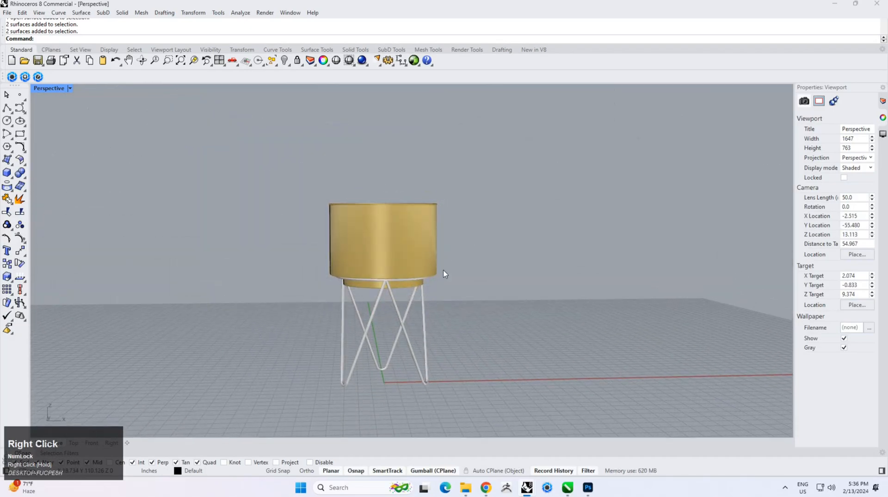
pyautogui.scroll(3, 443, 274)
pyautogui.moveTo(438, 276); pyautogui.dragTo(428, 293, button='right')
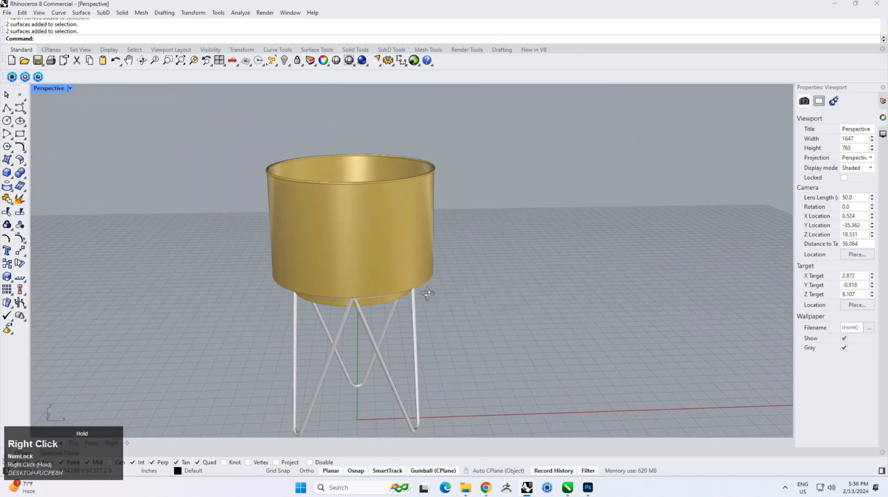